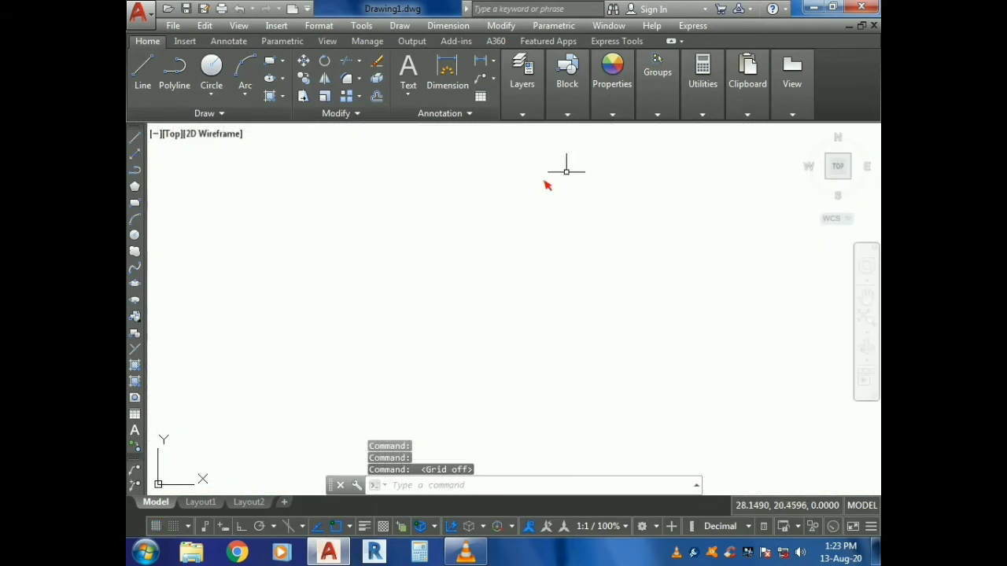
- Configure the drawing units with a length precision of 0.00 and an insertion scale in meters
{"action": "type", "text": "UN"}
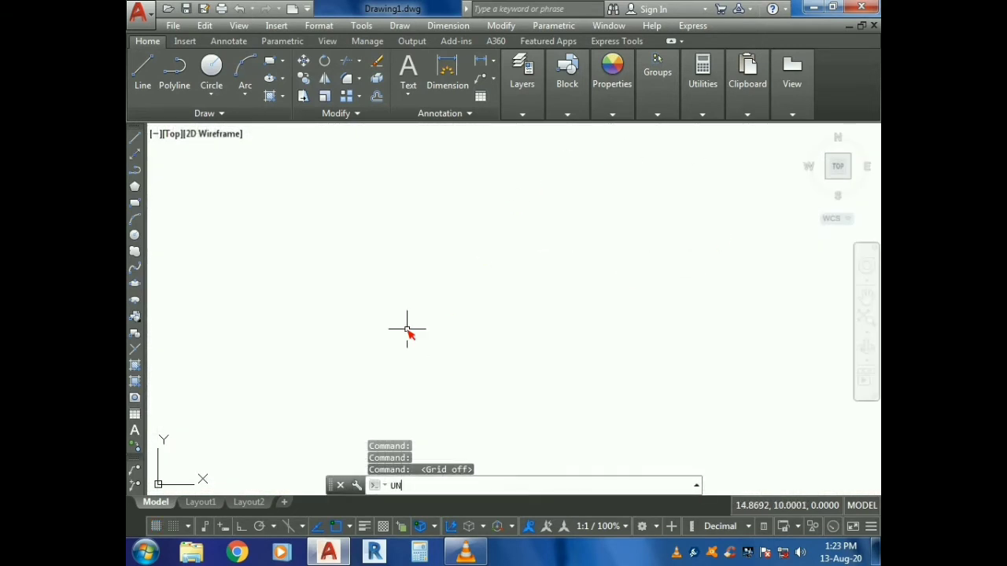
{"action": "key", "text": "Return"}
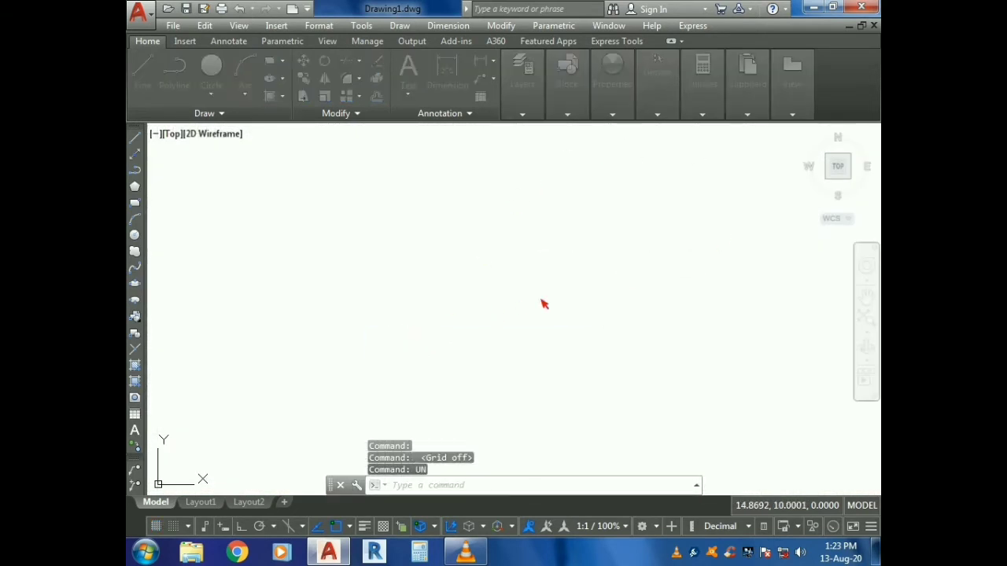
{"action": "left_click", "coordinate": [445, 202]}
{"action": "left_click", "coordinate": [417, 234]}
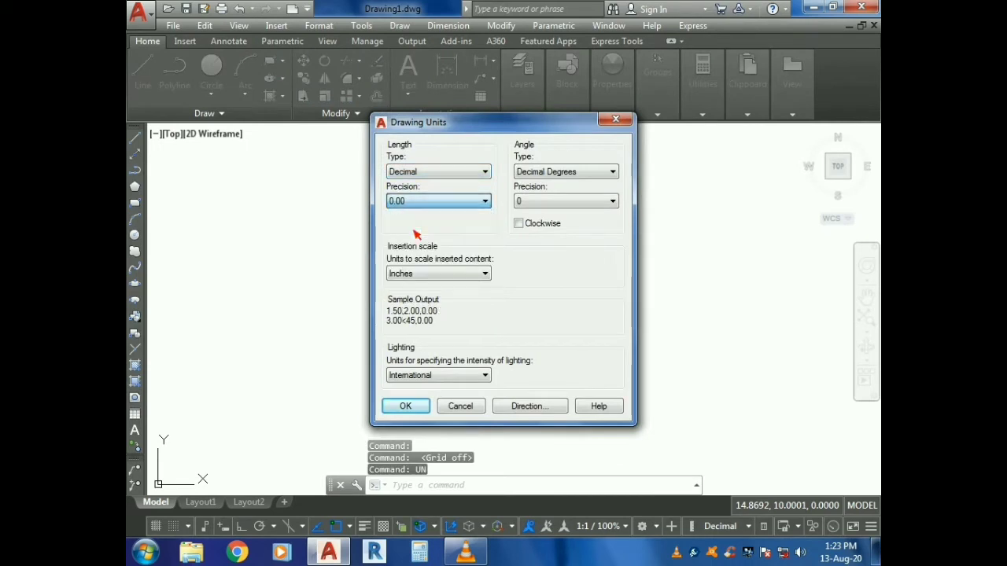
{"action": "left_click", "coordinate": [420, 275]}
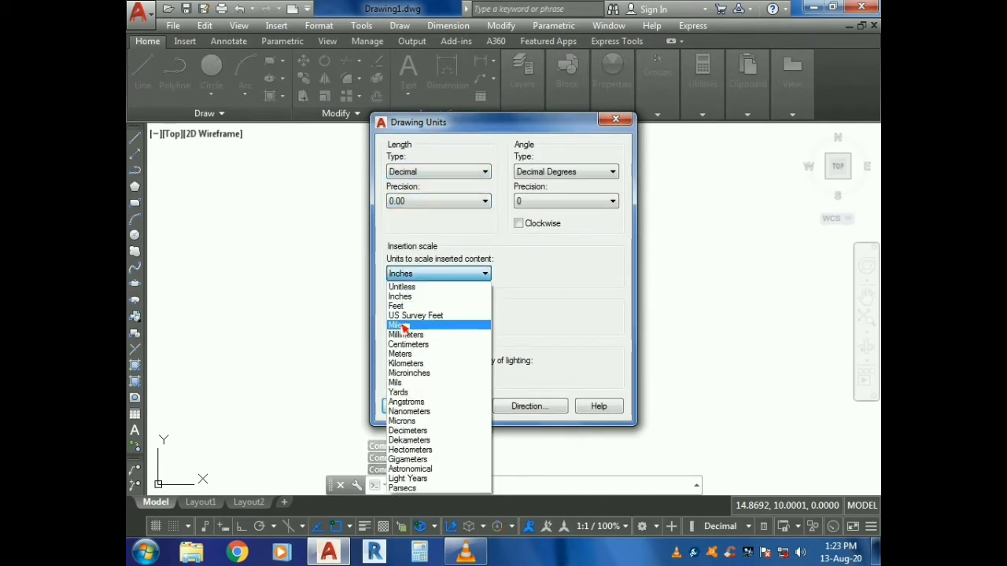
{"action": "left_click", "coordinate": [406, 355]}
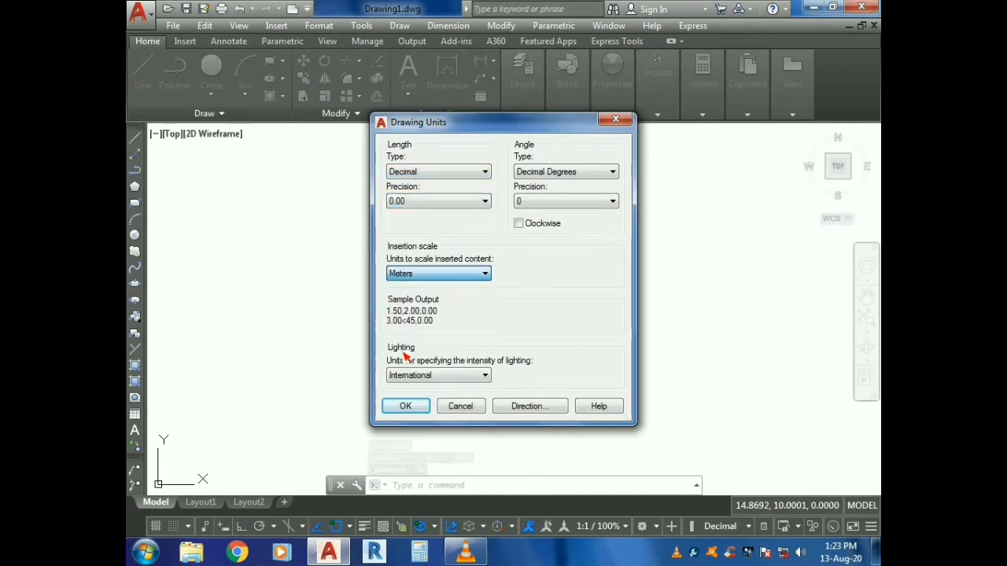
{"action": "left_click", "coordinate": [406, 405]}
- Set the model space limits from 0,0 to 300,300 and zoom to the whole drawing area
{"action": "type", "text": "LIMITS"}
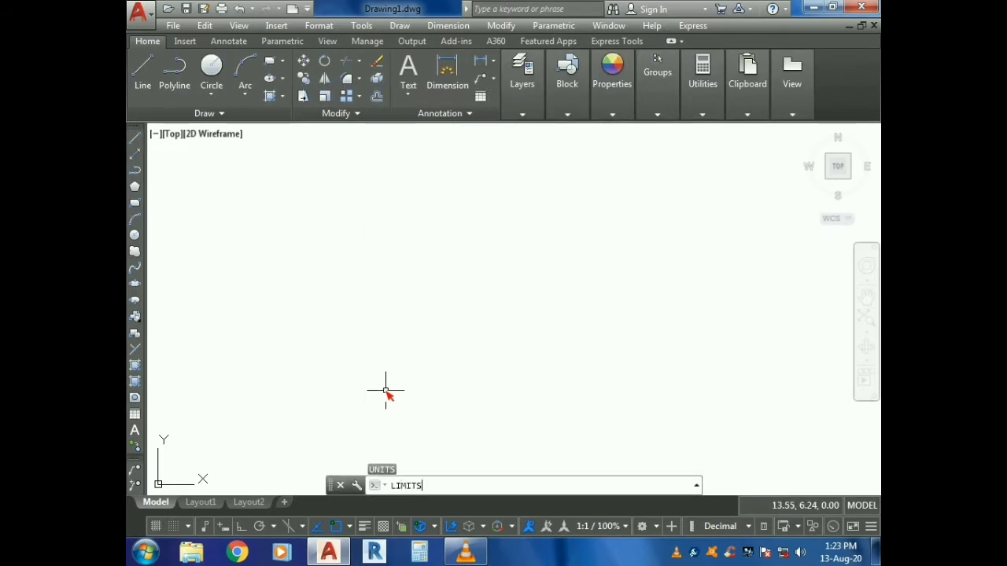
{"action": "key", "text": "Return"}
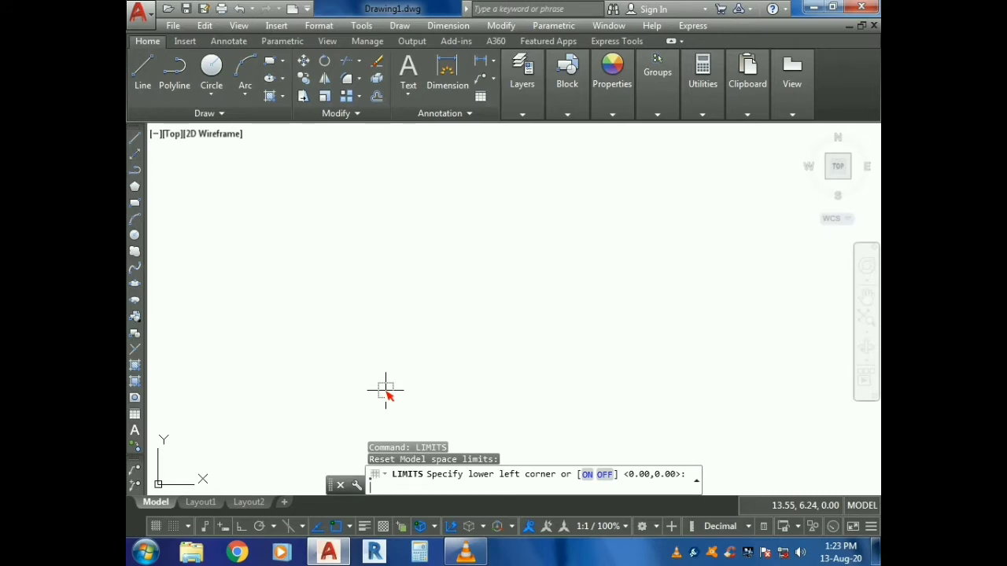
{"action": "type", "text": "0,0"}
{"action": "key", "text": "Return"}
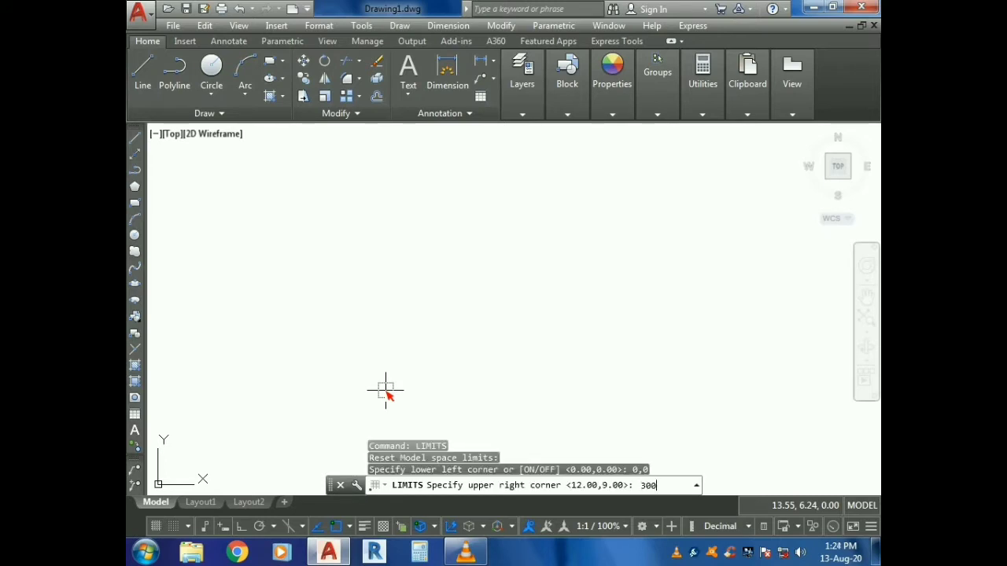
{"action": "key", "text": "Return"}
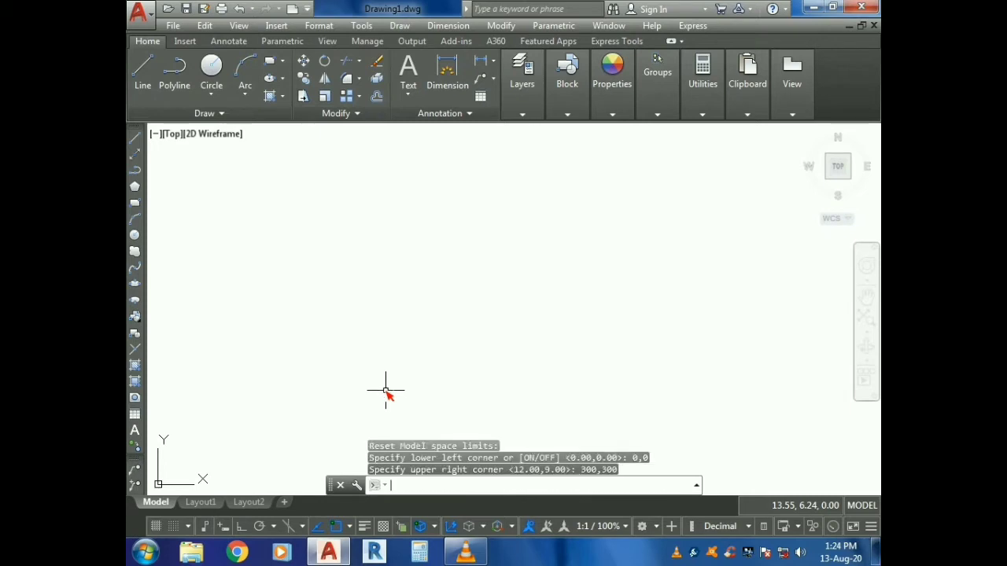
{"action": "type", "text": "z"}
{"action": "key", "text": "Return"}
{"action": "type", "text": "A"}
{"action": "key", "text": "Return"}
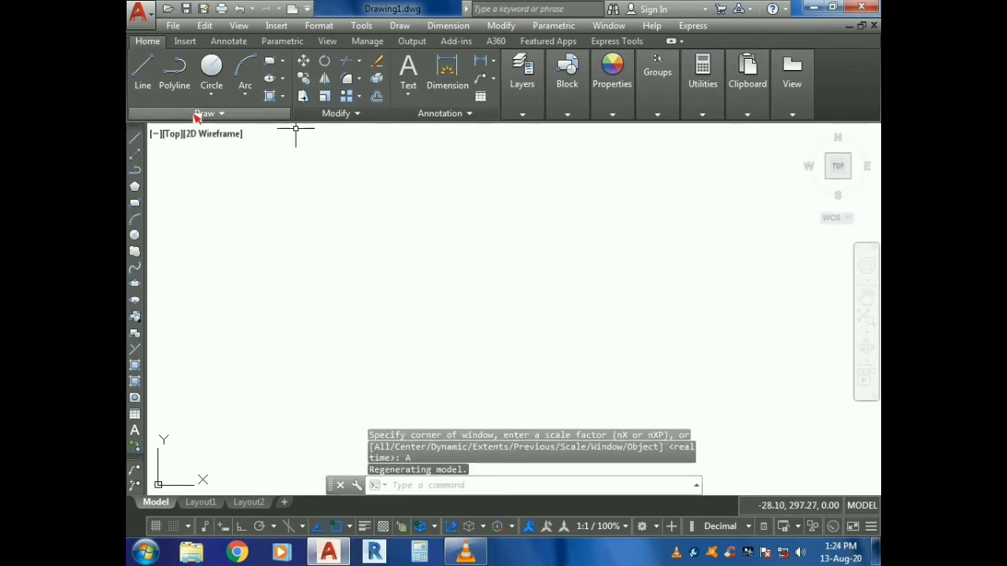
- Draw a closed rectangle about 186 wide and 112 high from four lines, with Ortho mode on
{"action": "left_click", "coordinate": [134, 137]}
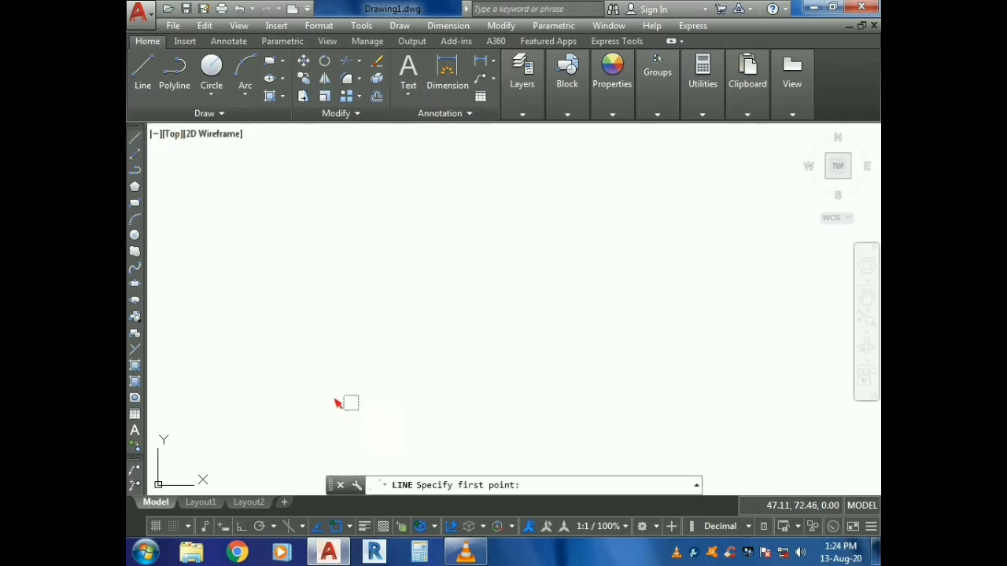
{"action": "left_click", "coordinate": [392, 343]}
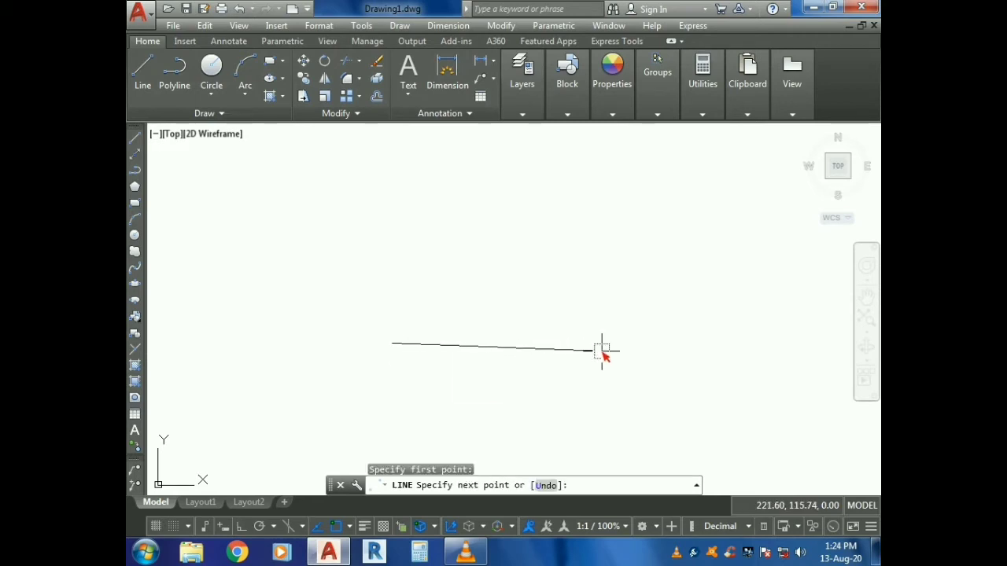
{"action": "key", "text": "F8"}
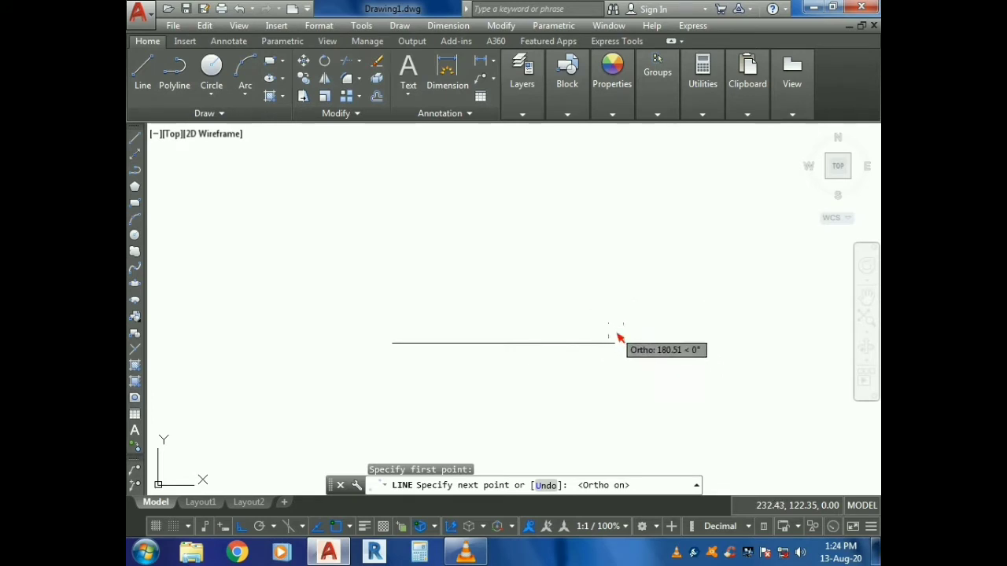
{"action": "left_click", "coordinate": [620, 343]}
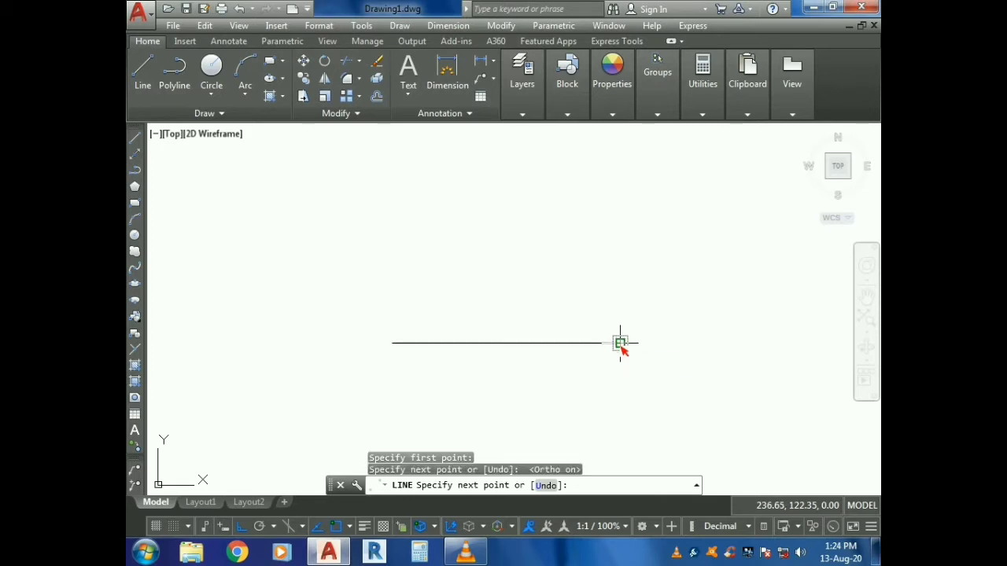
{"action": "left_click", "coordinate": [624, 206]}
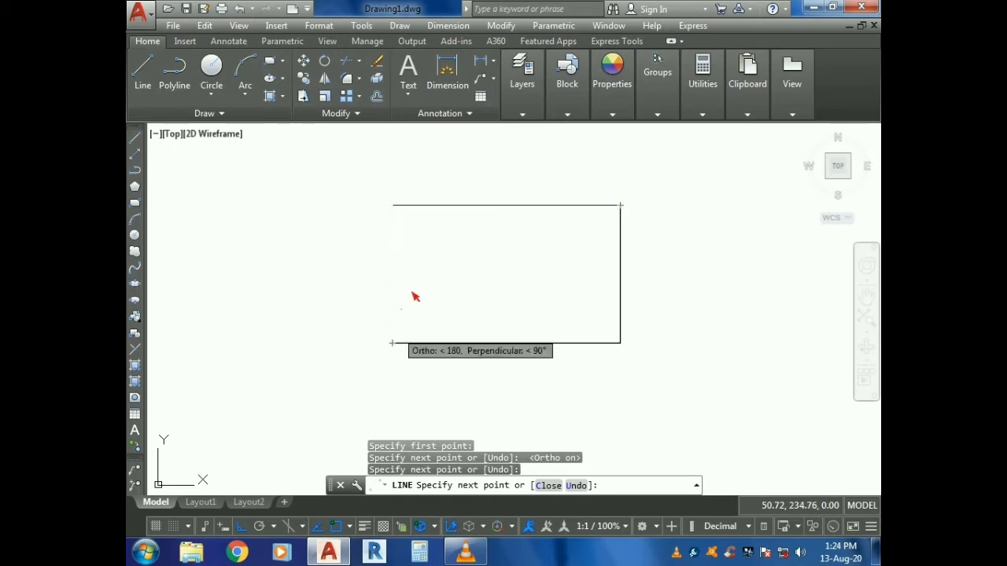
{"action": "left_click", "coordinate": [394, 207]}
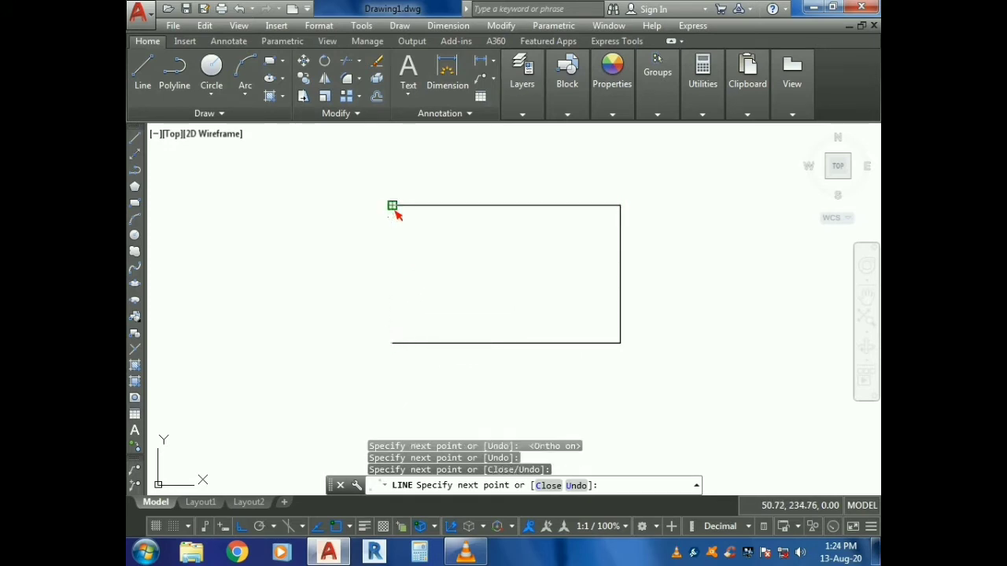
{"action": "left_click", "coordinate": [393, 343]}
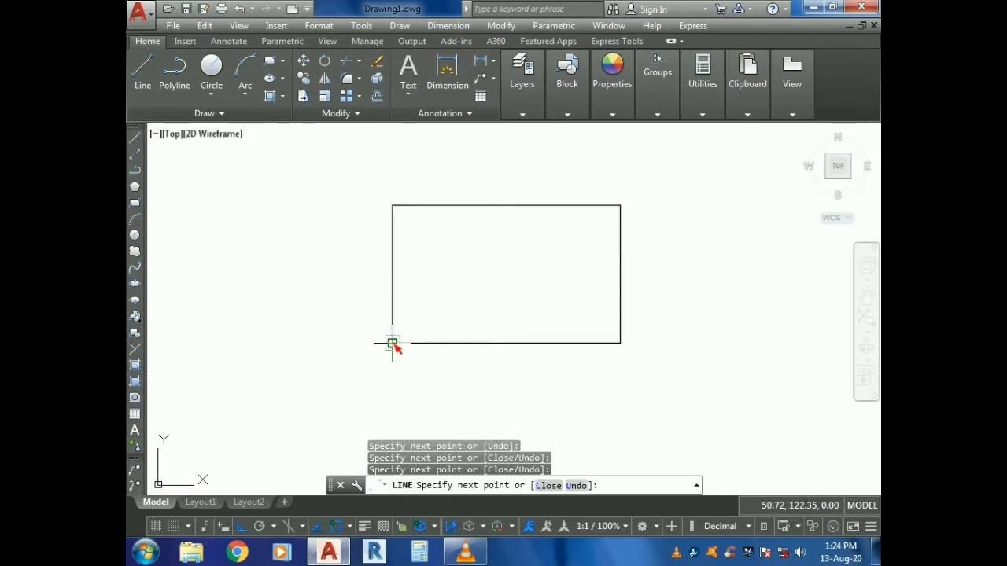
{"action": "key", "text": "Escape"}
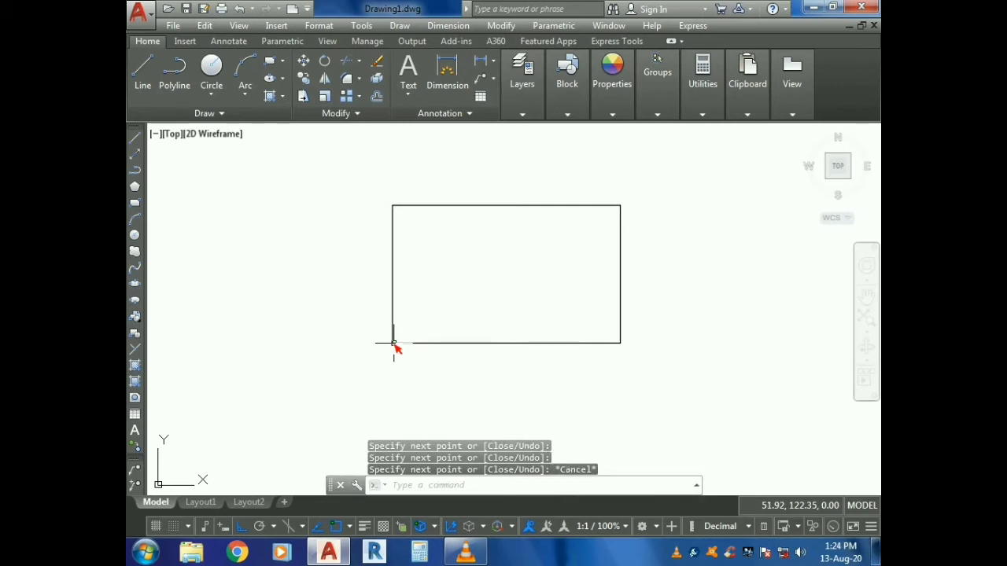
{"action": "type", "text": "l"}
{"action": "key", "text": "Return"}
{"action": "key", "text": "Escape"}
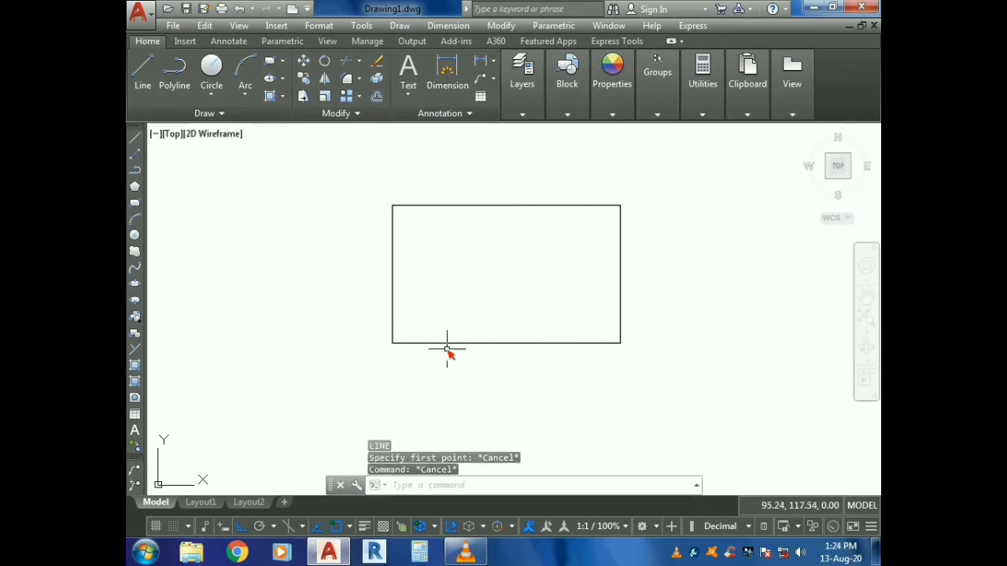
{"action": "type", "text": "o"}
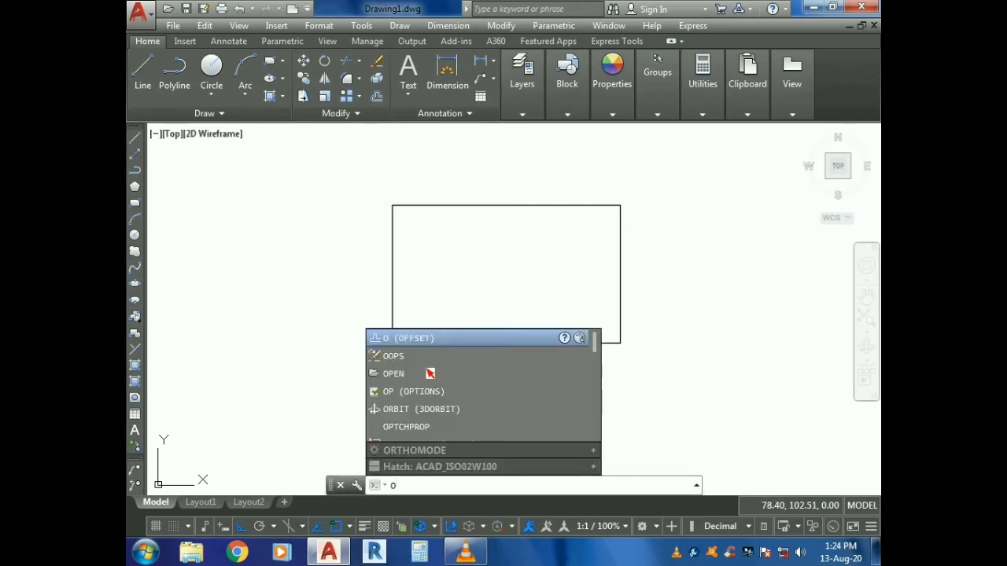
{"action": "key", "text": "Escape"}
- Draw a vertical line from the midpoint of the rectangle's bottom edge to its top edge
{"action": "type", "text": "l"}
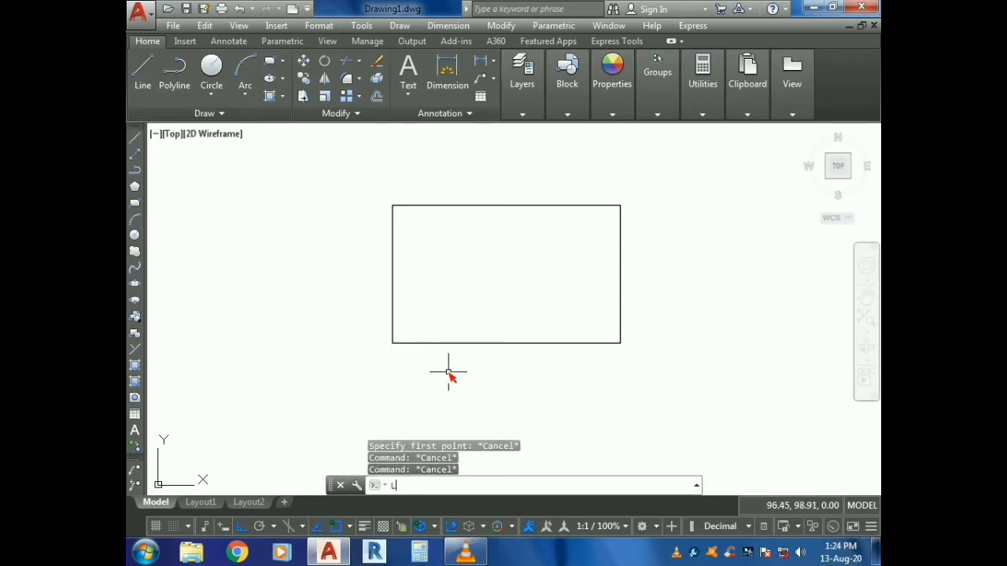
{"action": "key", "text": "Return"}
{"action": "left_click", "coordinate": [506, 343]}
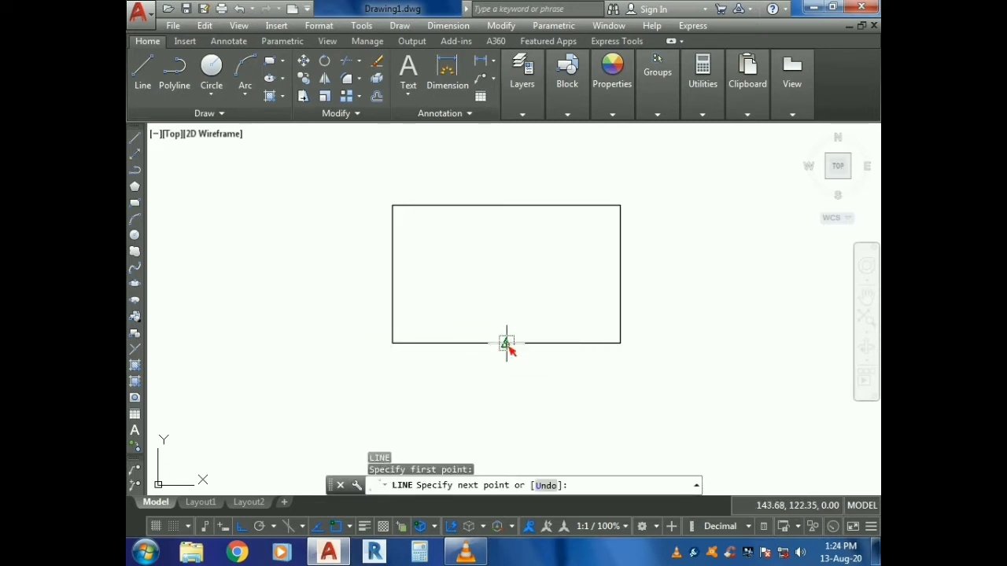
{"action": "left_click", "coordinate": [507, 205]}
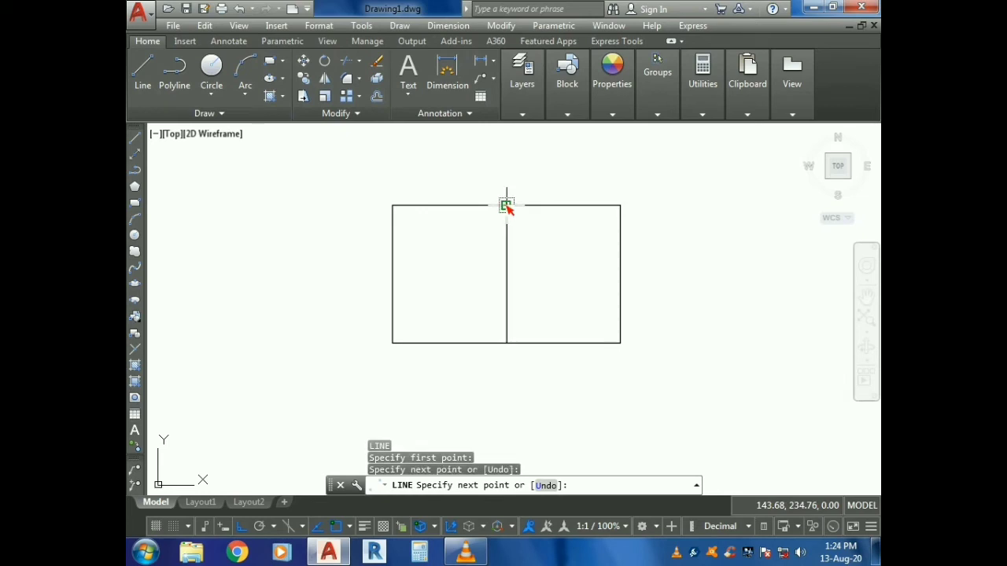
{"action": "key", "text": "Escape"}
{"action": "key", "text": "Escape"}
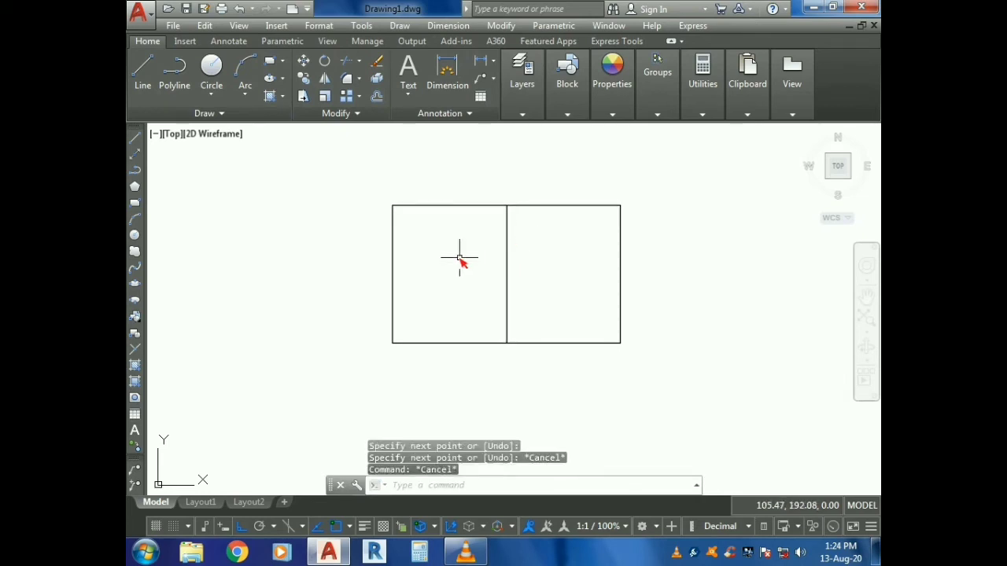
- Draw a horizontal line from the midpoint of the rectangle's left edge to its right edge
{"action": "type", "text": "l"}
{"action": "key", "text": "Return"}
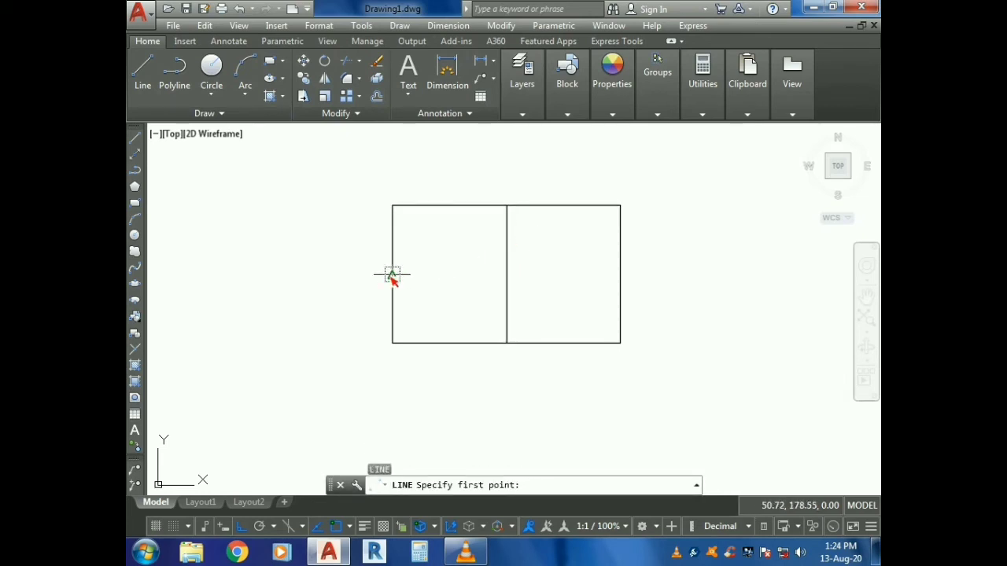
{"action": "left_click", "coordinate": [392, 274]}
{"action": "left_click", "coordinate": [620, 275]}
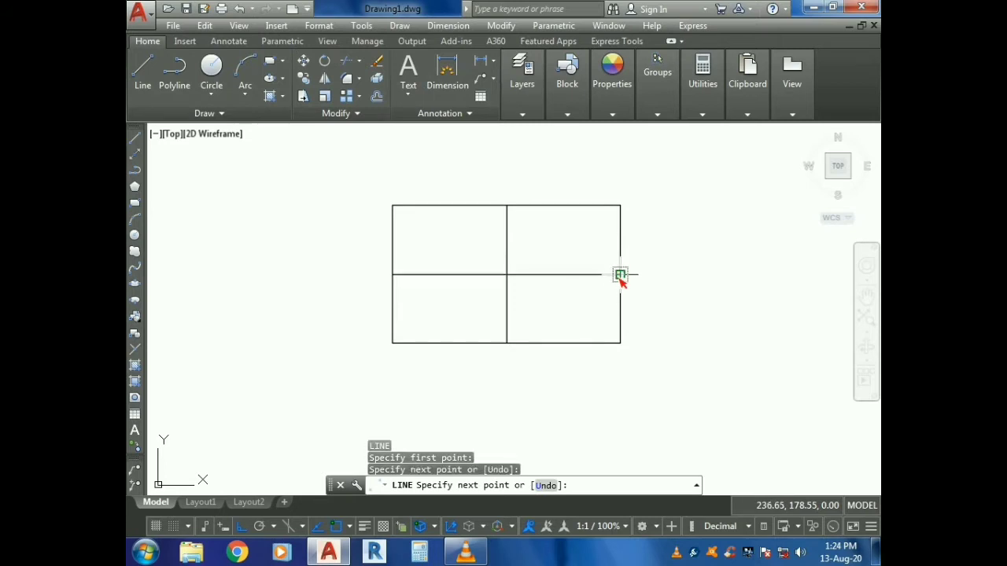
{"action": "key", "text": "Escape"}
{"action": "key", "text": "Escape"}
{"action": "key", "text": "Escape"}
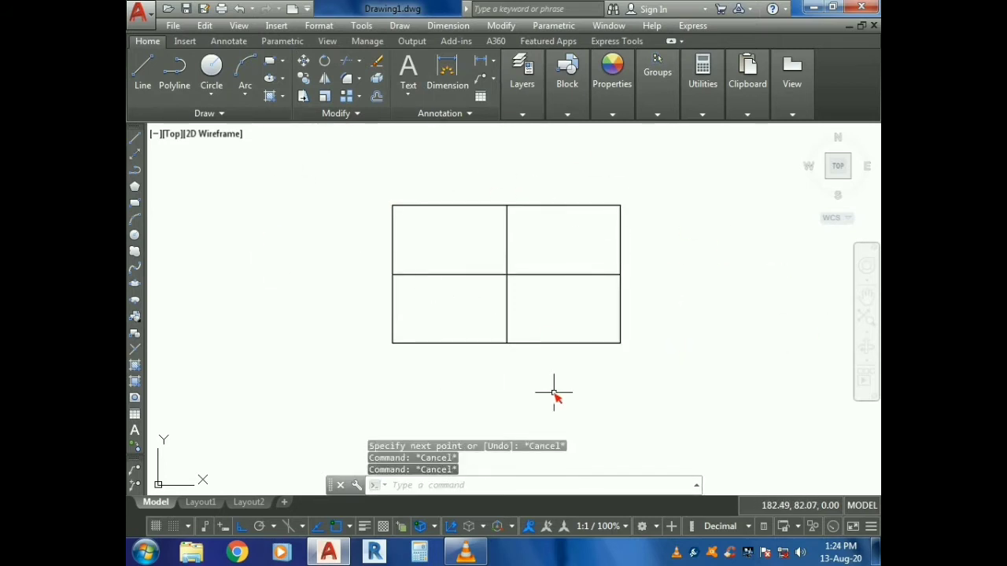
- Save the drawing as Drawing1.dxf in AutoCAD 2013/LT2013 DXF format in the desktop folder New folder (3)
{"action": "left_click", "coordinate": [145, 14]}
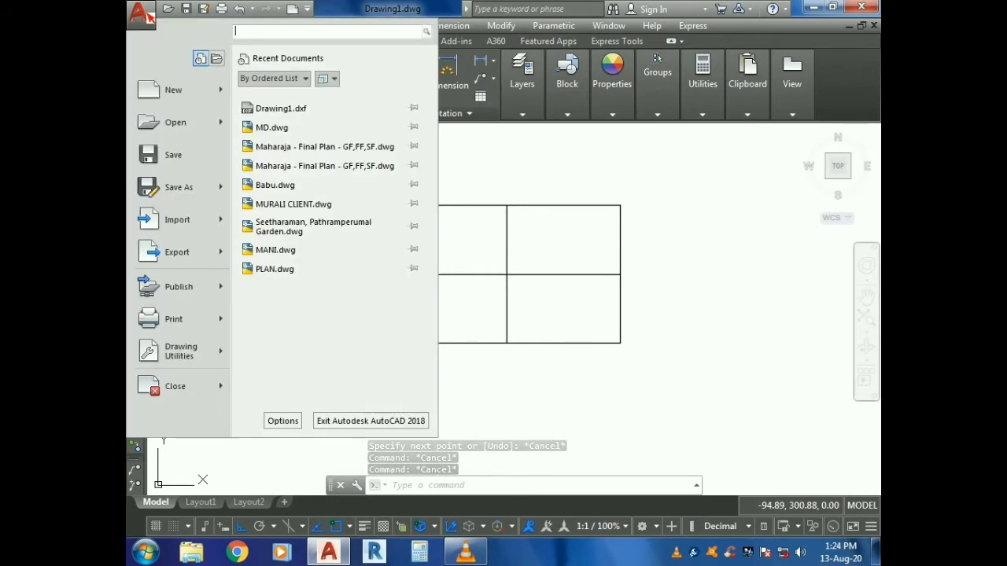
{"action": "left_click", "coordinate": [195, 191]}
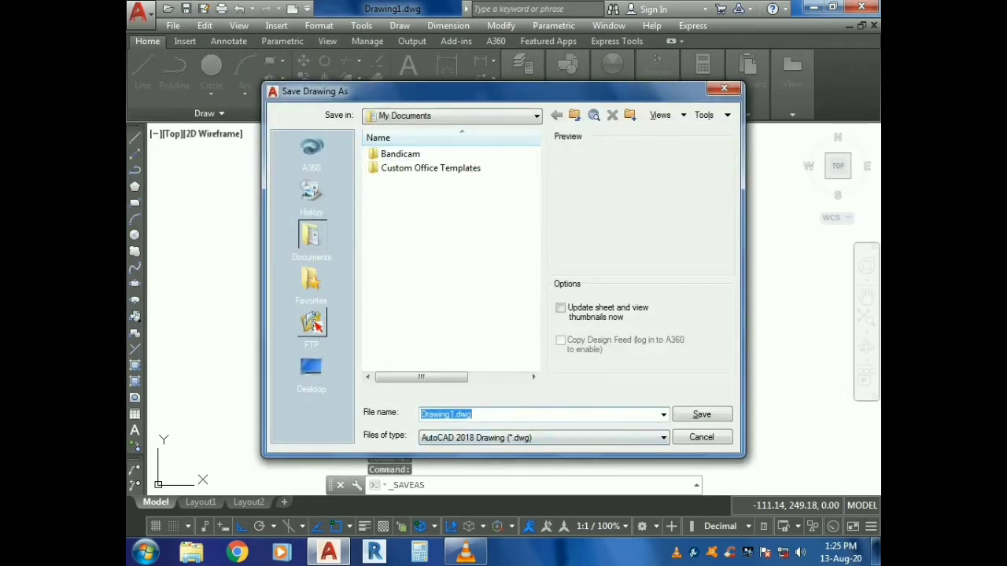
{"action": "left_click", "coordinate": [311, 368]}
{"action": "double_click", "coordinate": [433, 238]}
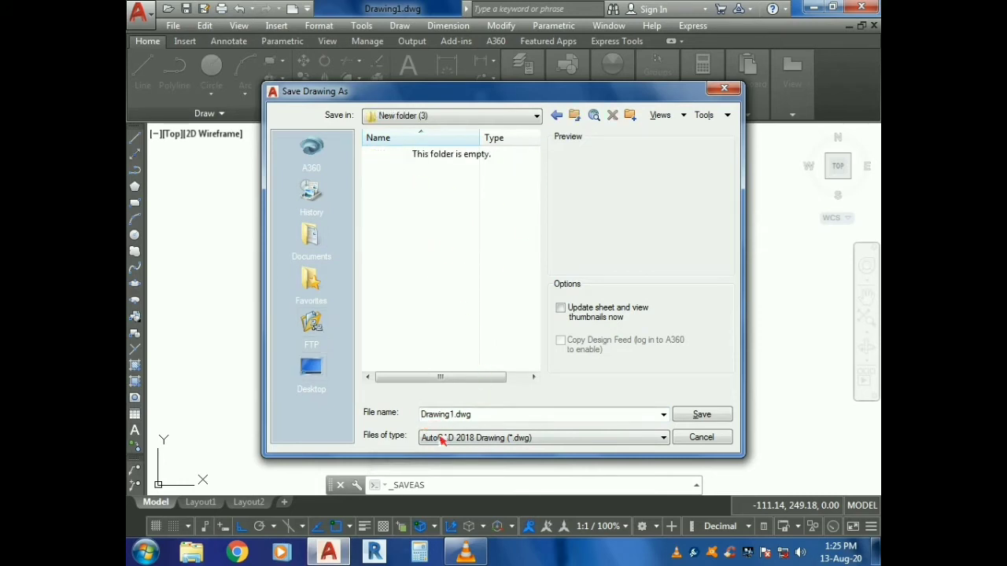
{"action": "left_click", "coordinate": [528, 443]}
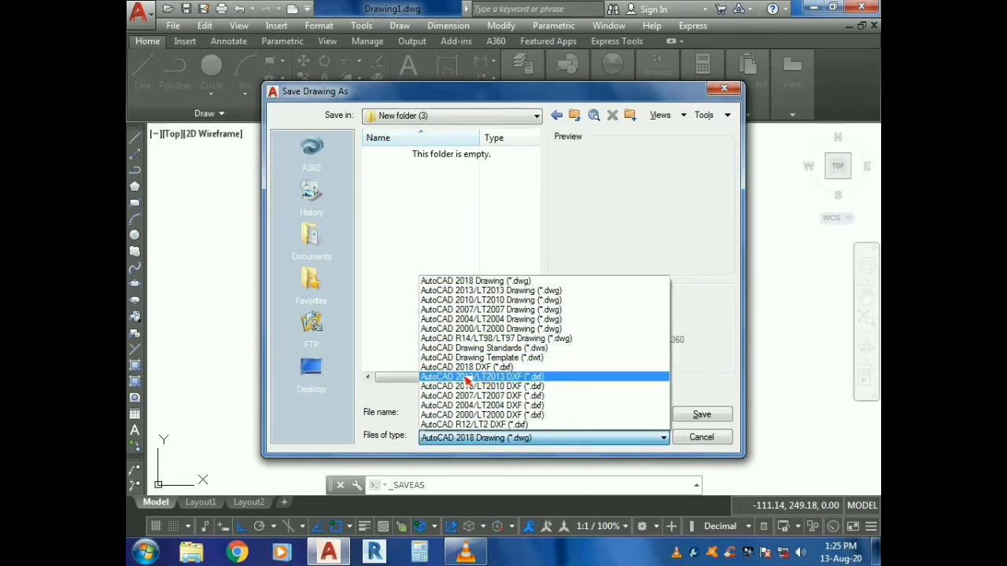
{"action": "left_click", "coordinate": [531, 377]}
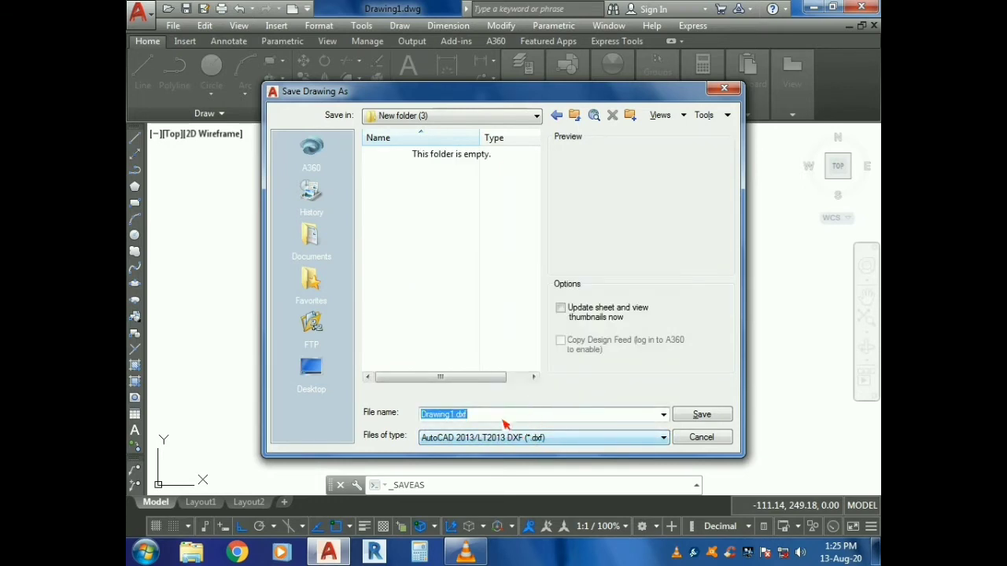
{"action": "left_click", "coordinate": [455, 421]}
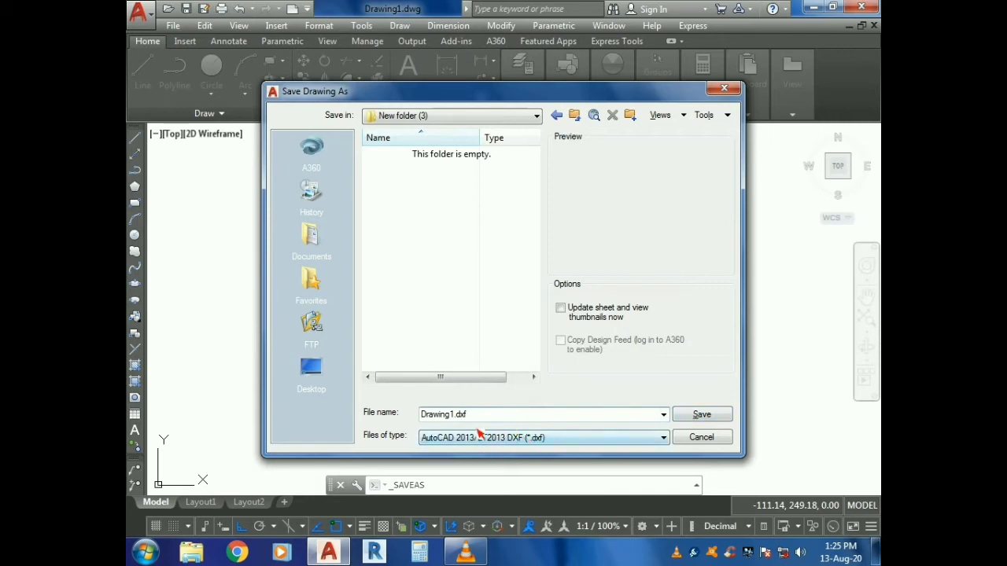
{"action": "left_click", "coordinate": [700, 418]}
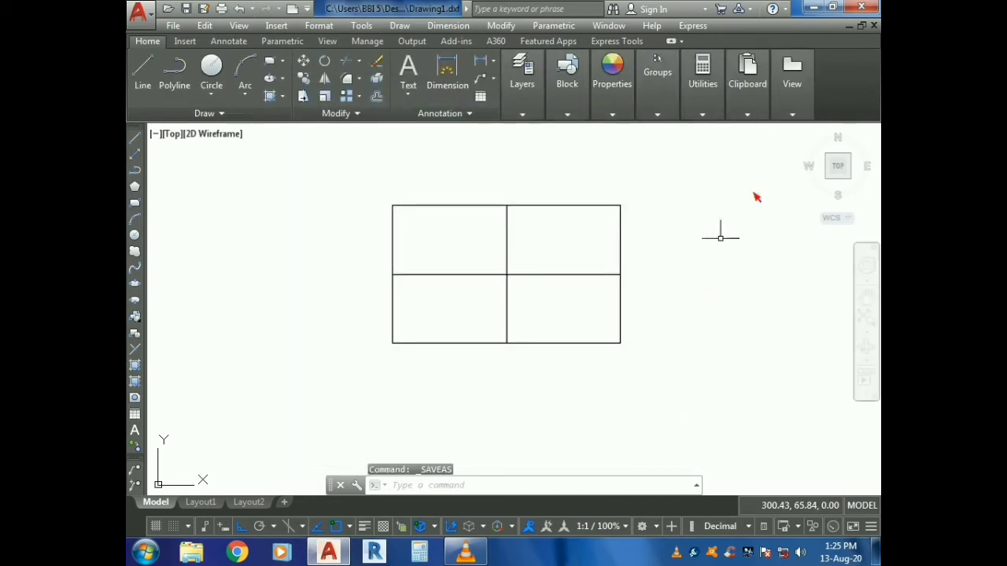
- Close AutoCAD without saving in the 2018 Drawing format, and launch STAAD.Pro V8i SS6
{"action": "left_click", "coordinate": [863, 8]}
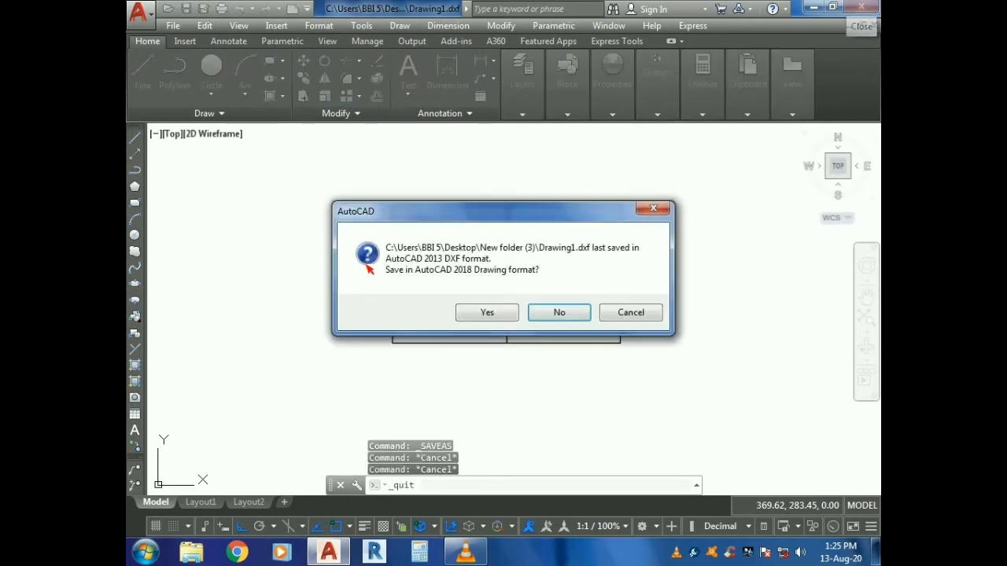
{"action": "left_click", "coordinate": [559, 312]}
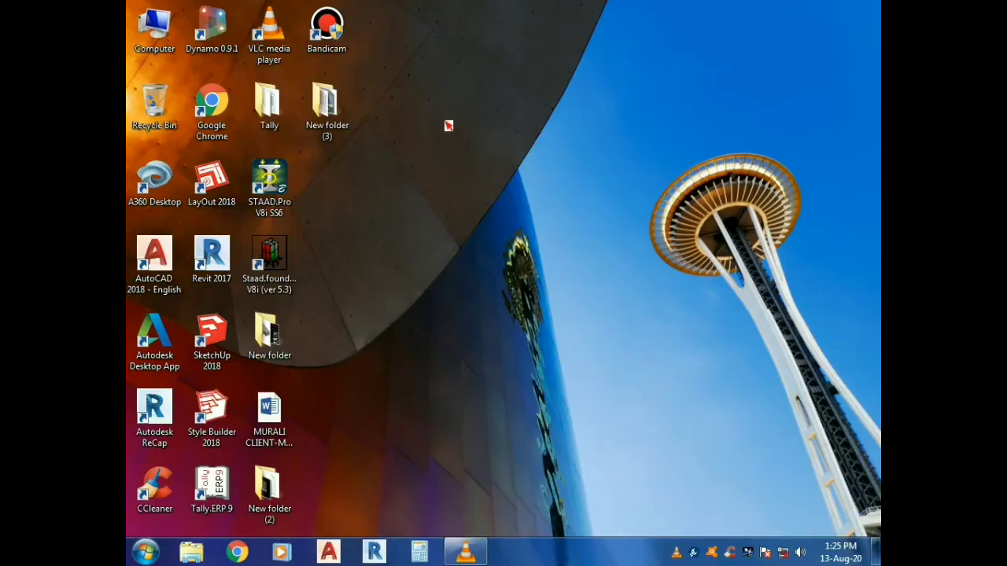
{"action": "right_click", "coordinate": [433, 111]}
{"action": "left_click", "coordinate": [466, 153]}
{"action": "left_click", "coordinate": [276, 194]}
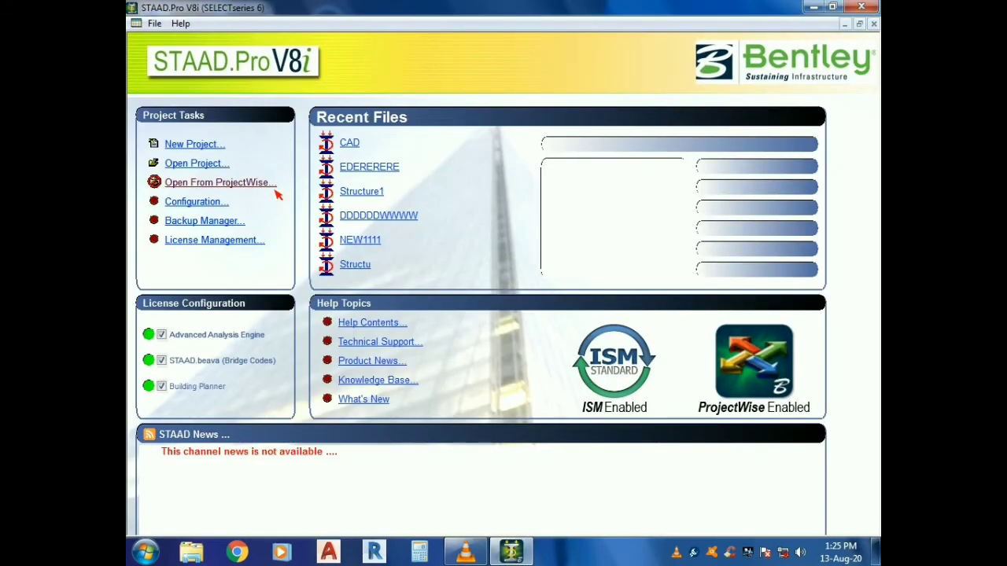
- Create a new Space project named 365 with Meter and KiloNewton units and Add Beam as the start option, and dismiss the snap grid
{"action": "left_click", "coordinate": [193, 146]}
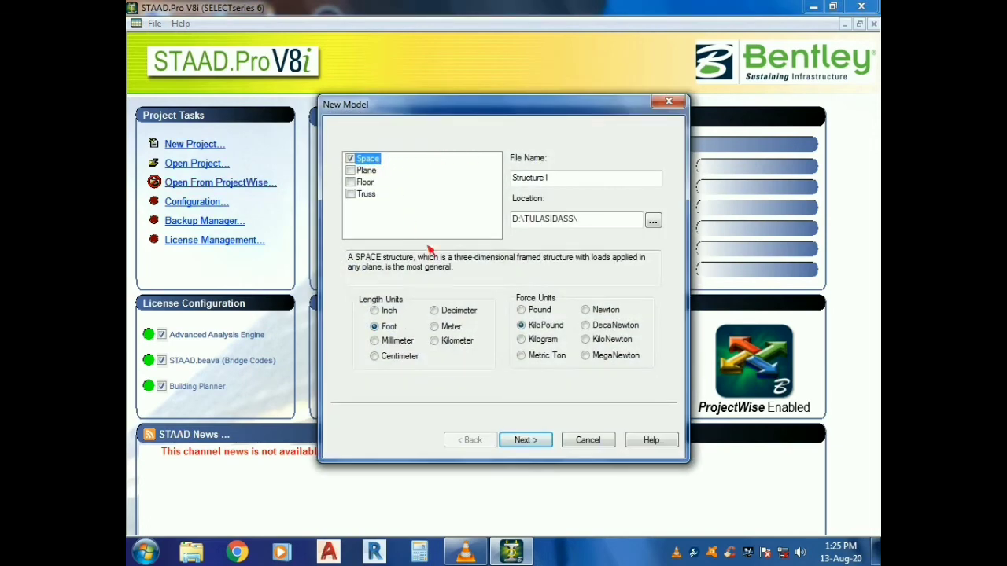
{"action": "left_click", "coordinate": [452, 329]}
{"action": "left_click", "coordinate": [587, 340]}
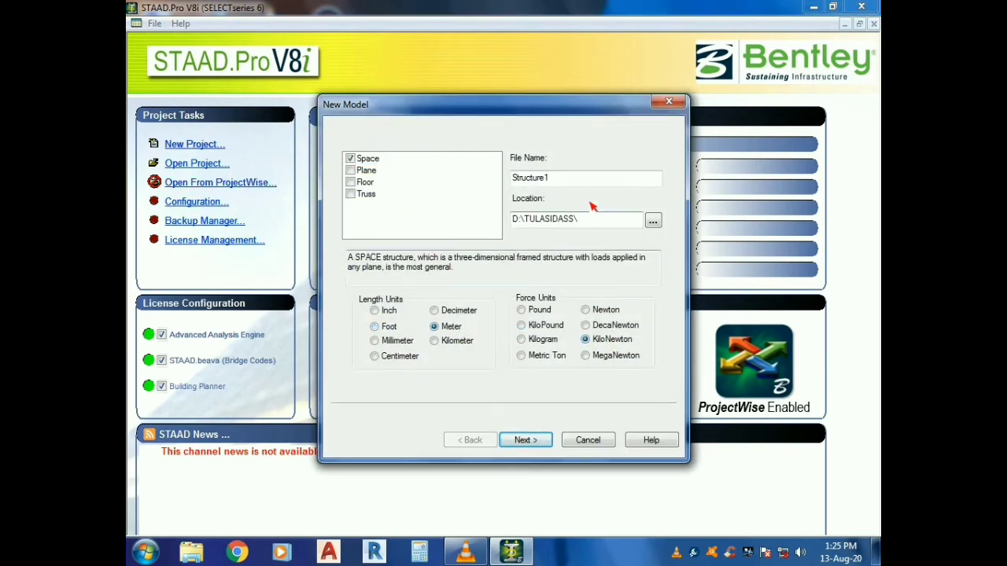
{"action": "double_click", "coordinate": [581, 181]}
{"action": "type", "text": "365"}
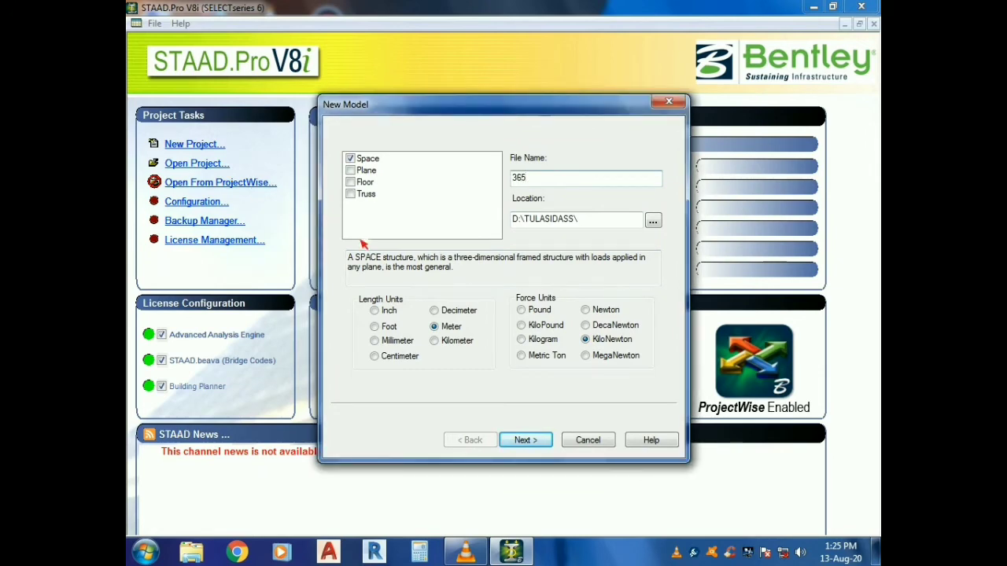
{"action": "left_click", "coordinate": [534, 442]}
{"action": "left_click", "coordinate": [641, 345]}
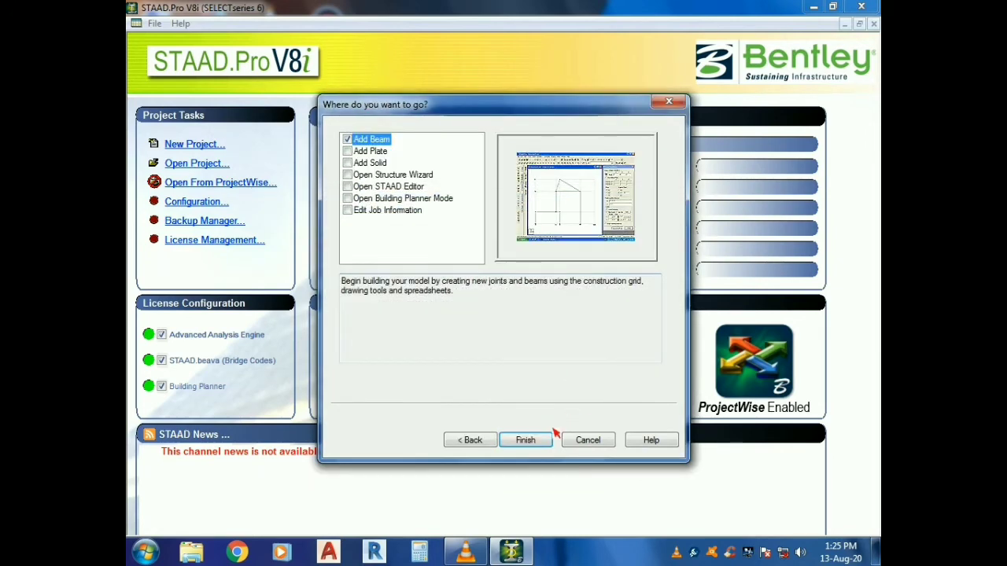
{"action": "left_click", "coordinate": [525, 441]}
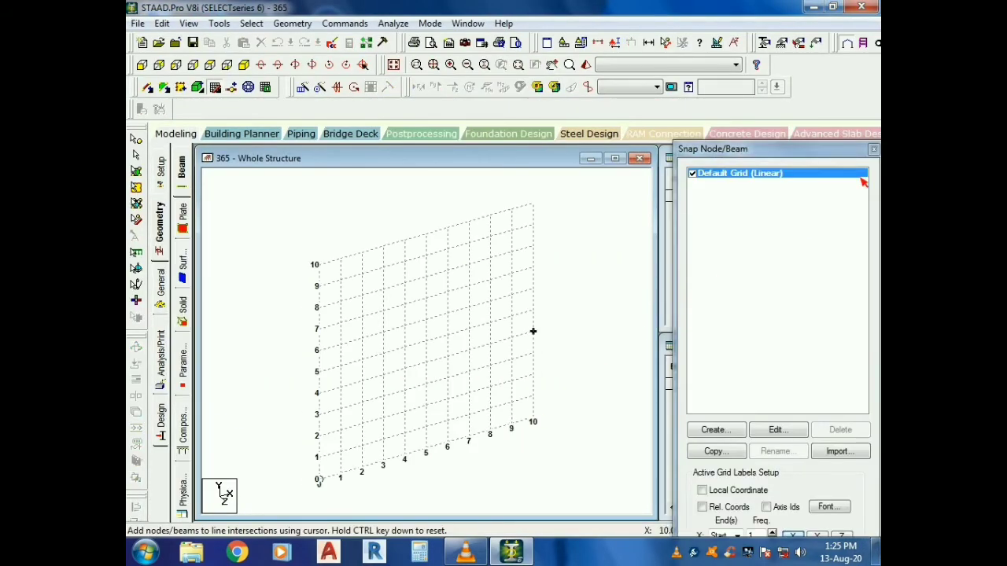
{"action": "left_click", "coordinate": [873, 149]}
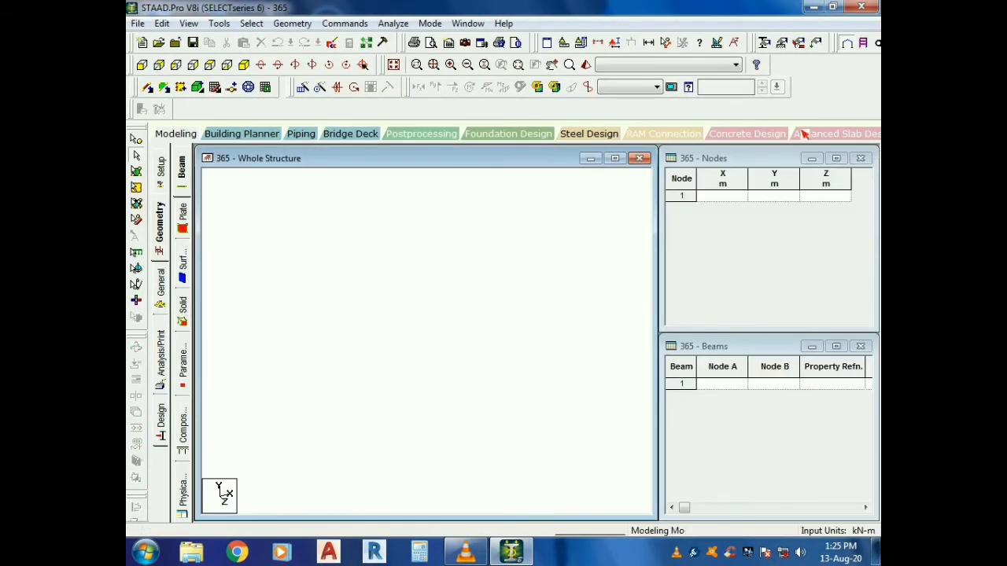
- Import Drawing1 as a 3D DXF from the desktop folder New folder (3)
{"action": "left_click", "coordinate": [138, 24]}
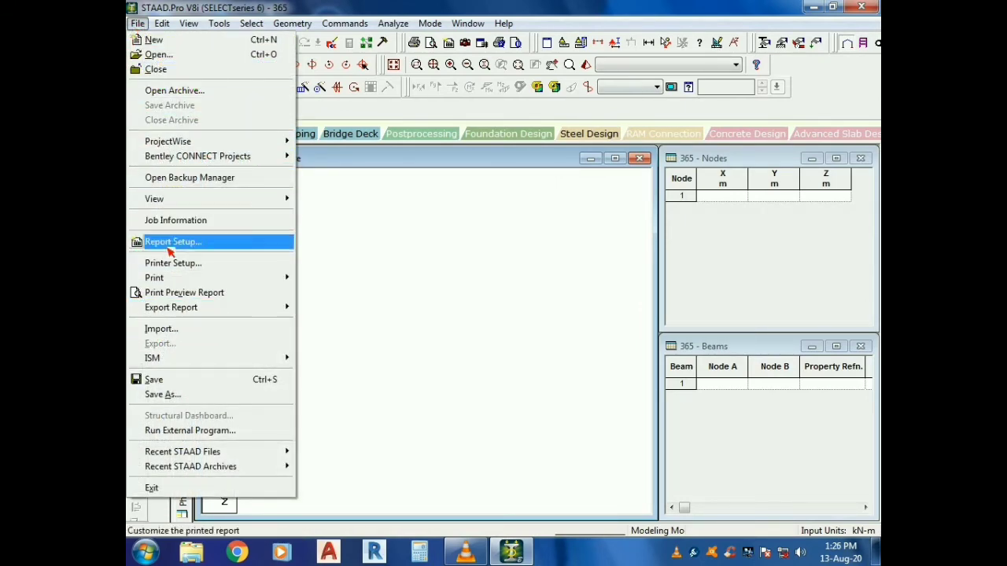
{"action": "left_click", "coordinate": [161, 330]}
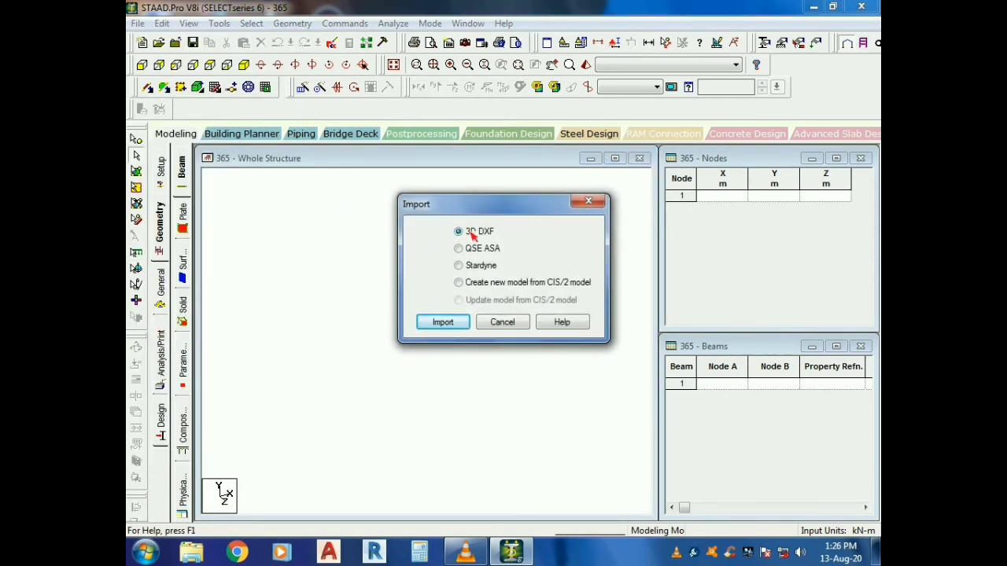
{"action": "left_click", "coordinate": [443, 323]}
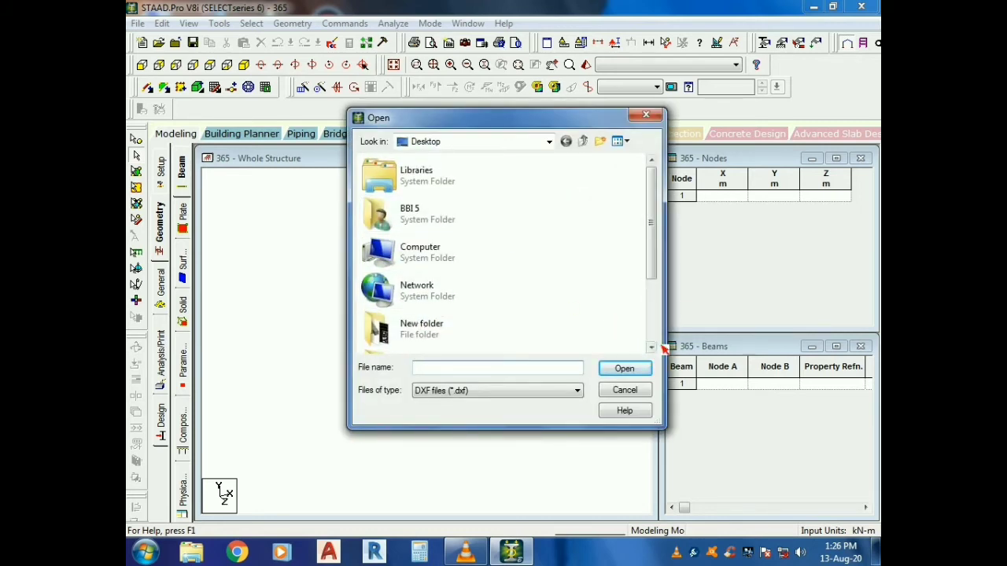
{"action": "left_click", "coordinate": [491, 396]}
{"action": "left_click", "coordinate": [491, 402]}
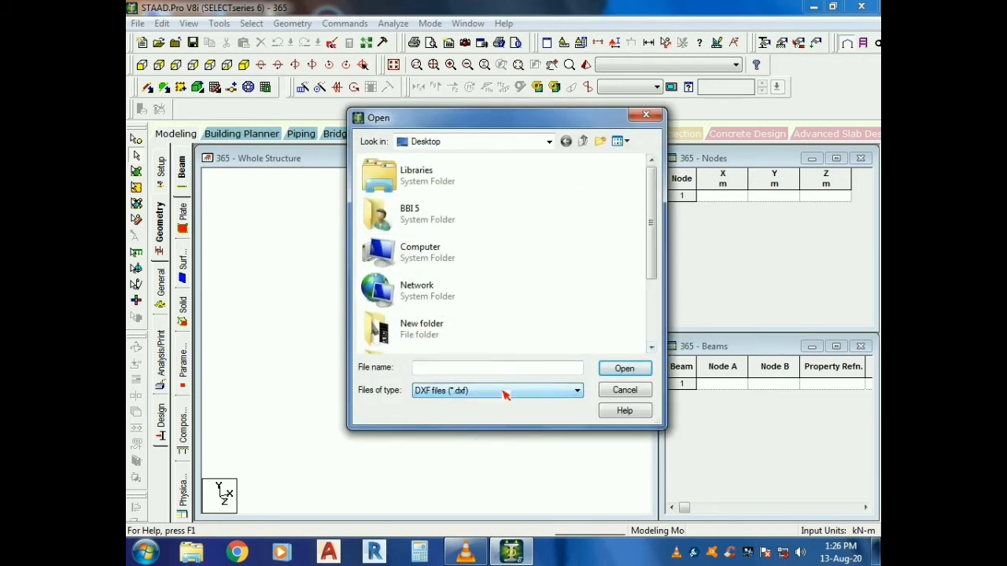
{"action": "left_click", "coordinate": [651, 347]}
{"action": "left_click", "coordinate": [652, 347]}
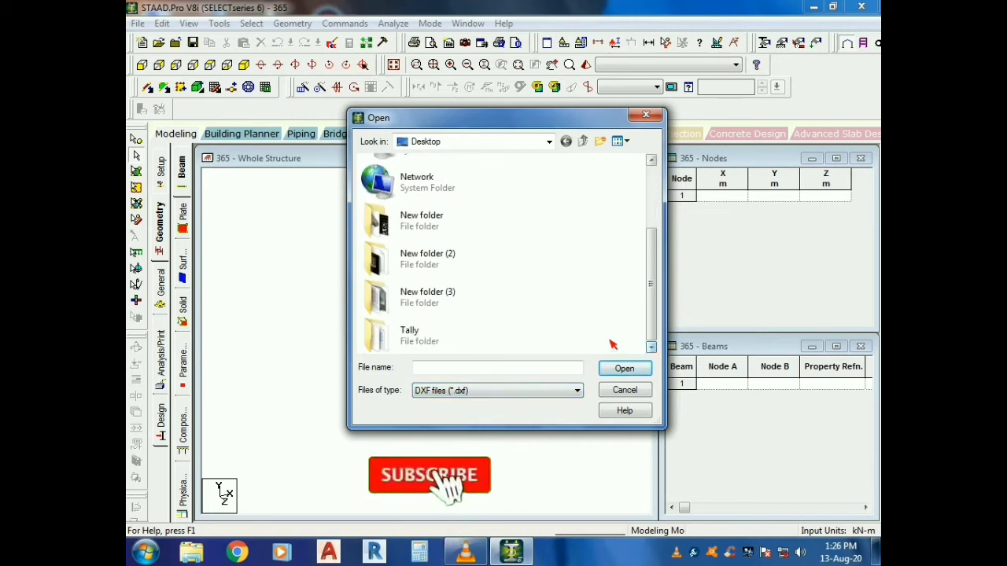
{"action": "double_click", "coordinate": [456, 298]}
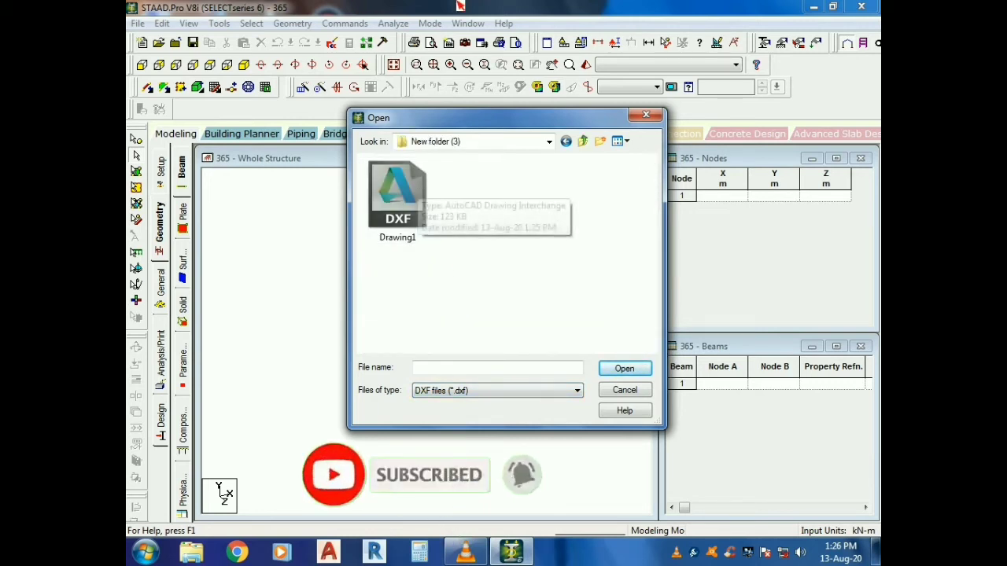
{"action": "left_click", "coordinate": [402, 206]}
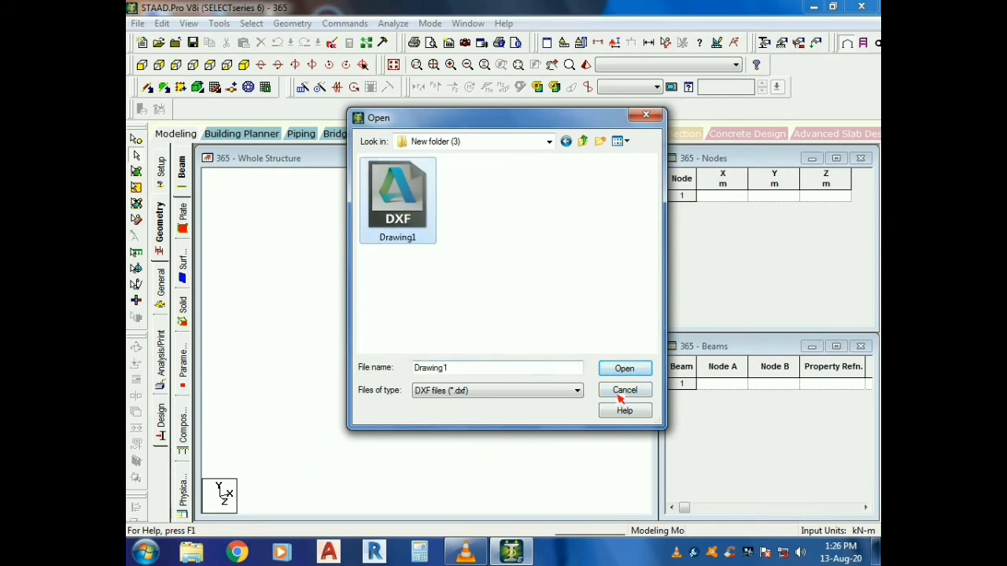
{"action": "left_click", "coordinate": [624, 371]}
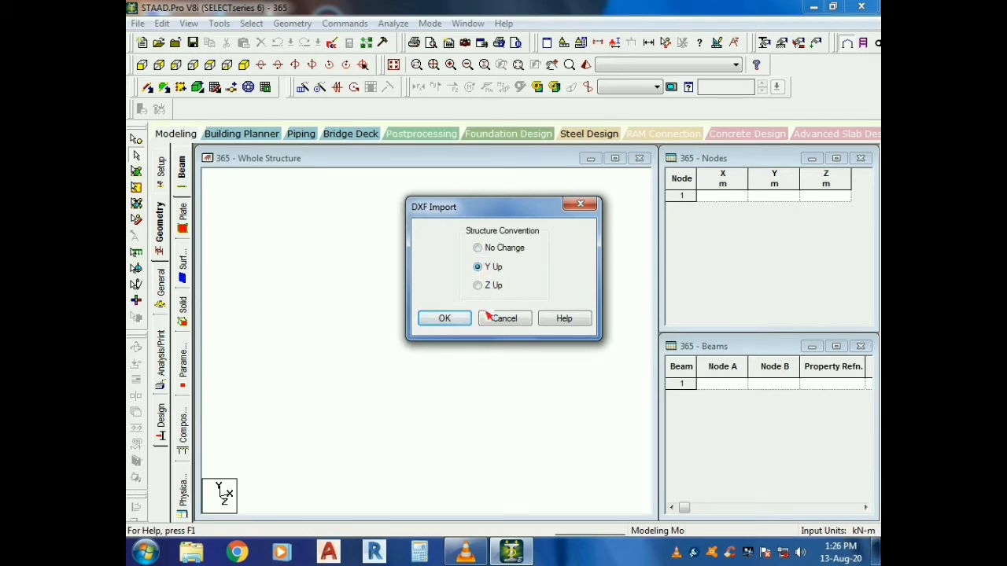
- Complete the DXF import with the Y Up convention and Meter and KiloNewton units, and show the beam geometry tables
{"action": "left_click", "coordinate": [445, 320]}
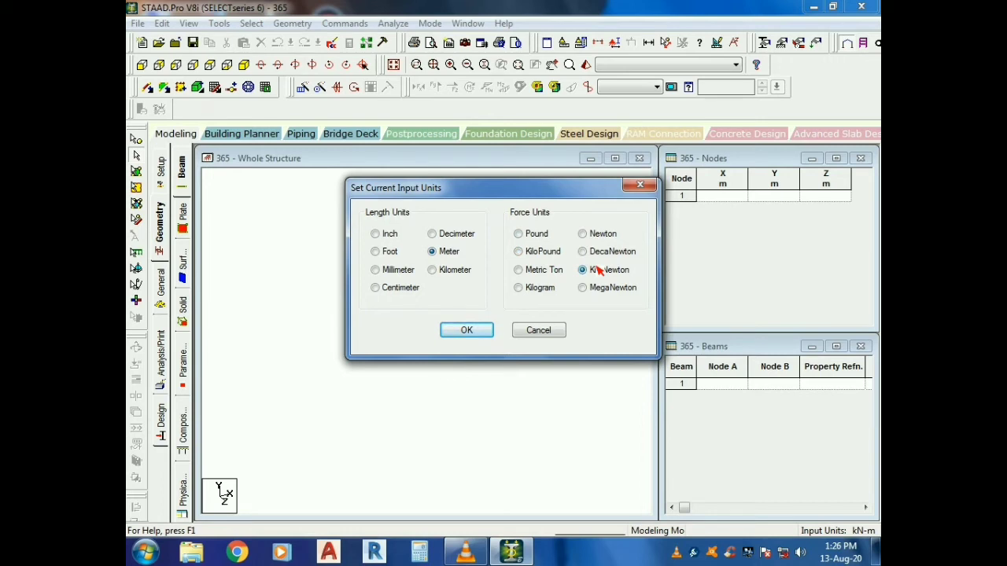
{"action": "left_click", "coordinate": [468, 331]}
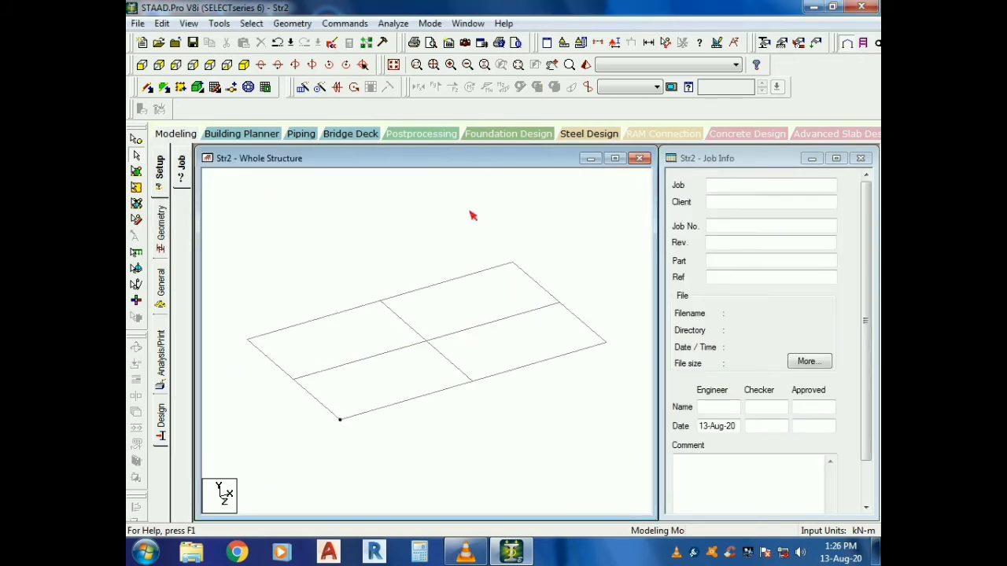
{"action": "left_click", "coordinate": [158, 235]}
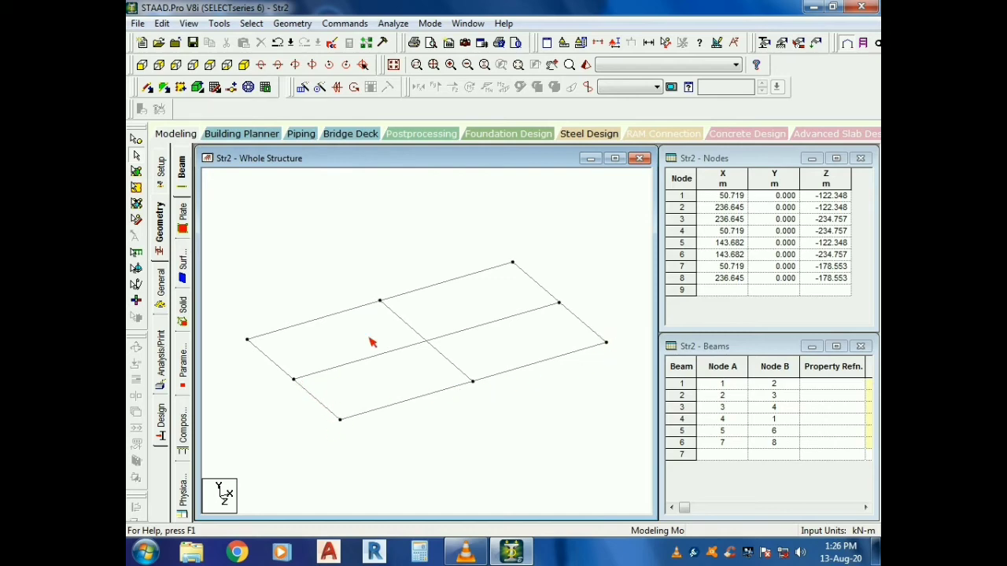
- Try snapping a node on the default linear grid, and undo the added node
{"action": "left_click", "coordinate": [292, 24]}
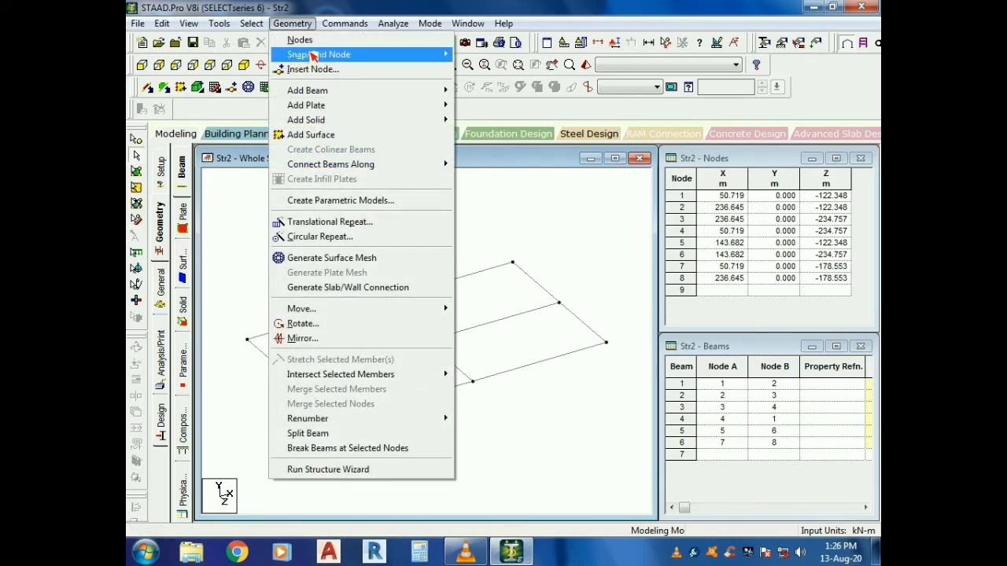
{"action": "mouse_move", "coordinate": [319, 55]}
{"action": "left_click", "coordinate": [461, 57]}
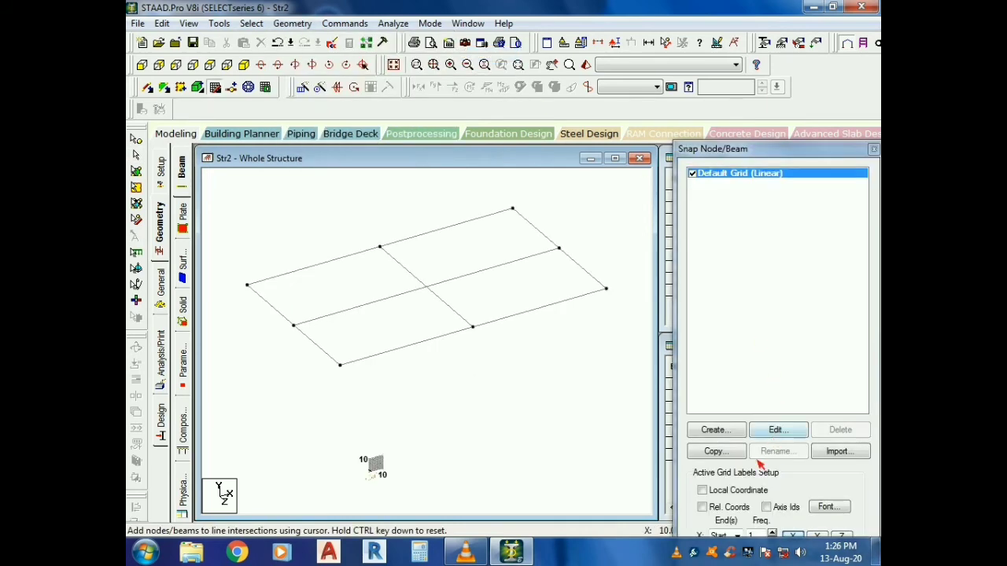
{"action": "left_click_drag", "start_coordinate": [785, 55], "coordinate": [785, 54]}
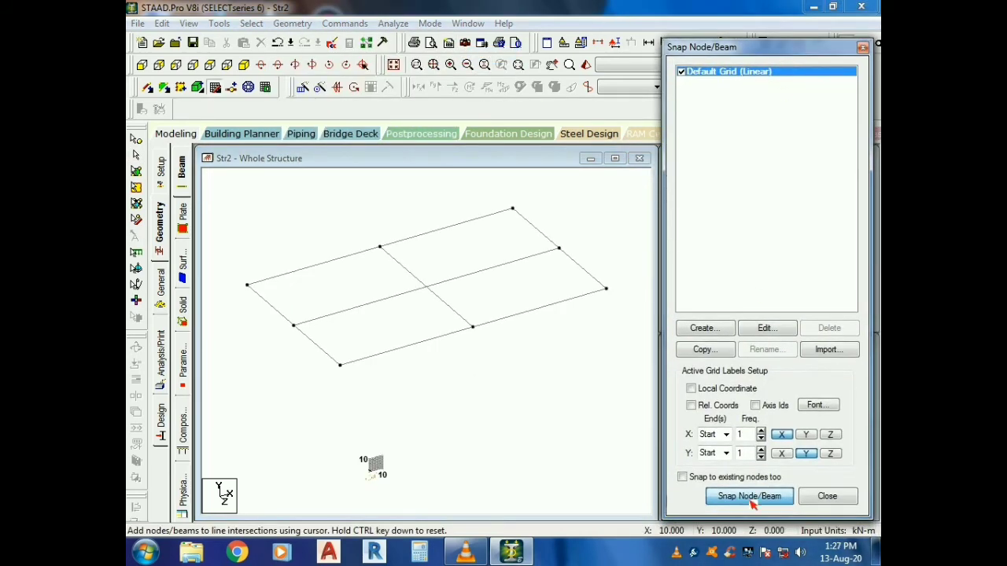
{"action": "left_click", "coordinate": [750, 503]}
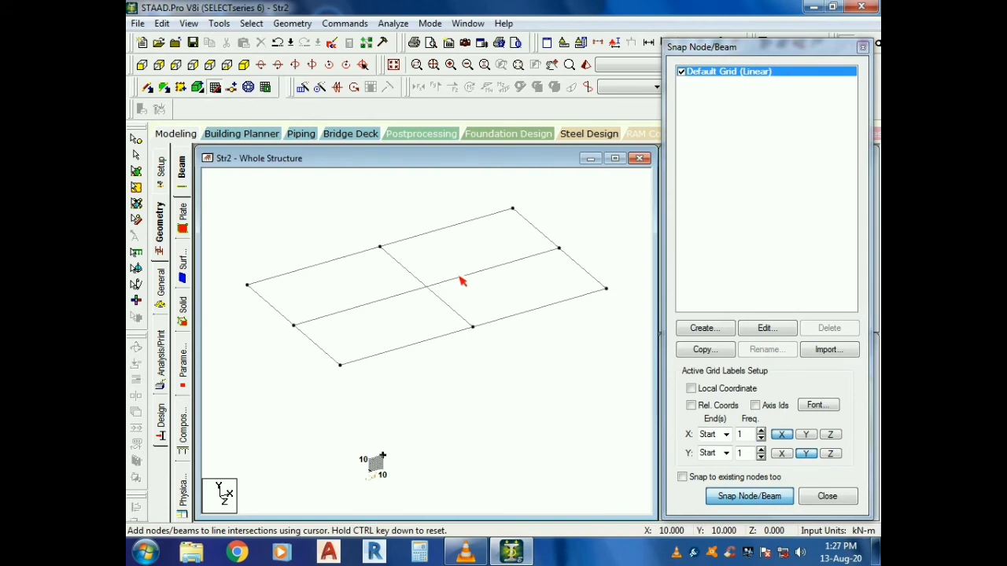
{"action": "left_click", "coordinate": [826, 498]}
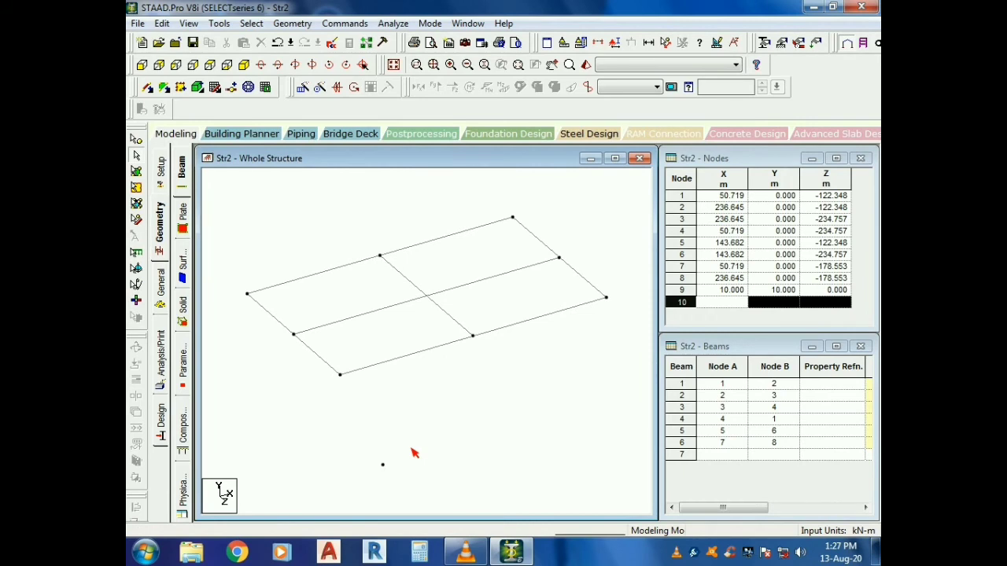
{"action": "key", "text": "ctrl+z"}
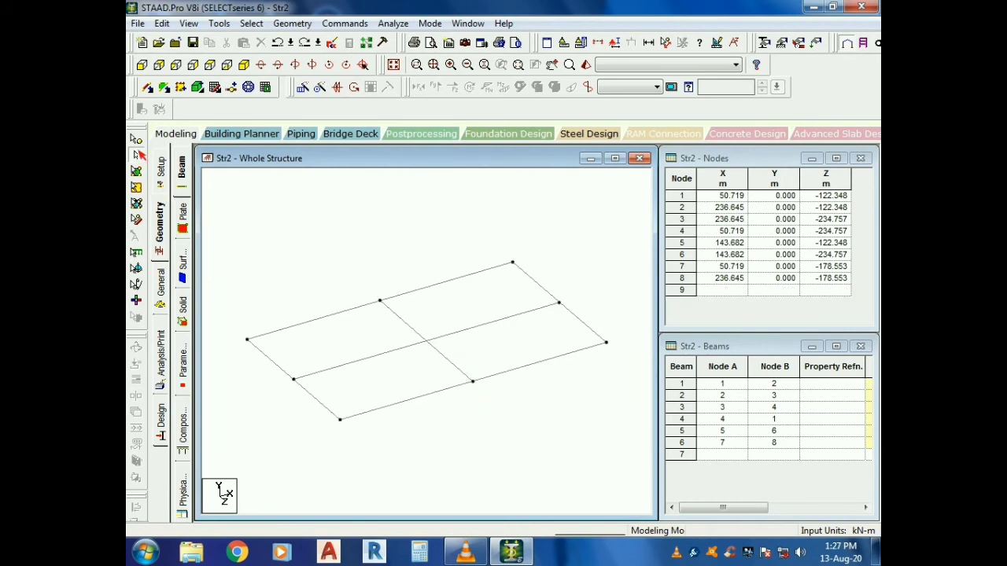
- Select all beams of the imported structure
{"action": "left_click", "coordinate": [137, 143]}
{"action": "left_click", "coordinate": [471, 382]}
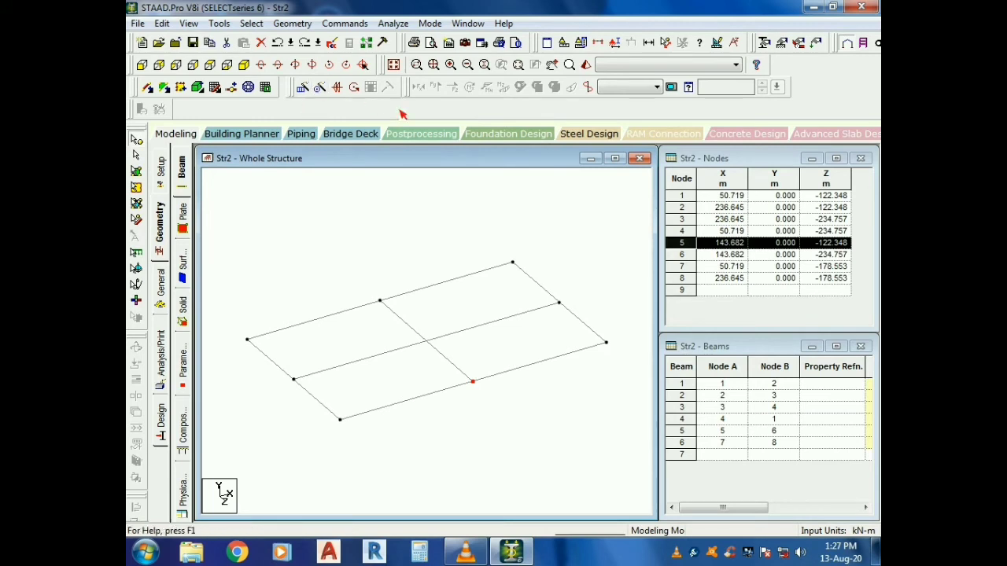
{"action": "left_click", "coordinate": [417, 436]}
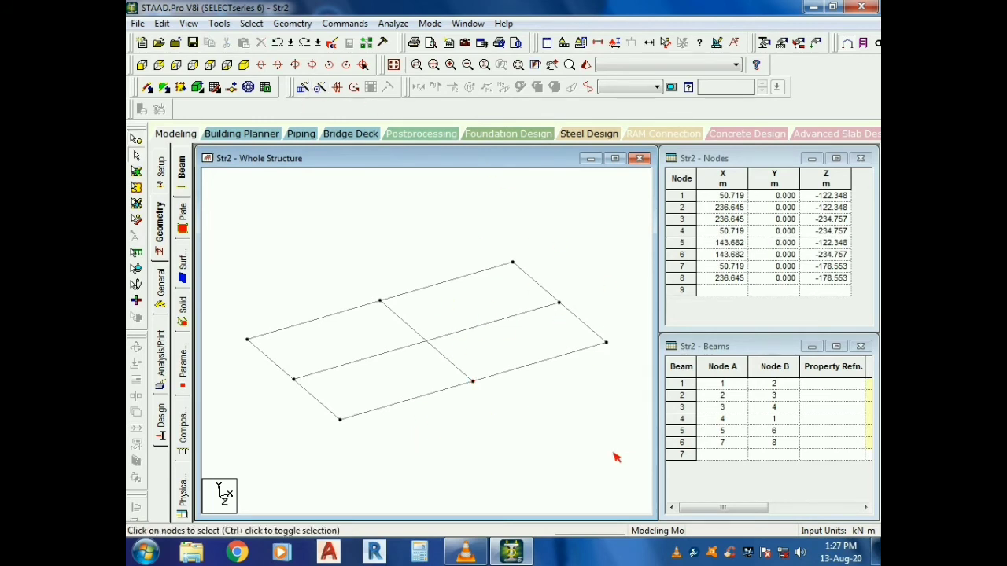
{"action": "key", "text": "ctrl+a"}
- Try a translational repeat of the selected beams in Y with one linked step and 3 m default spacing, and undo it
{"action": "left_click", "coordinate": [305, 92]}
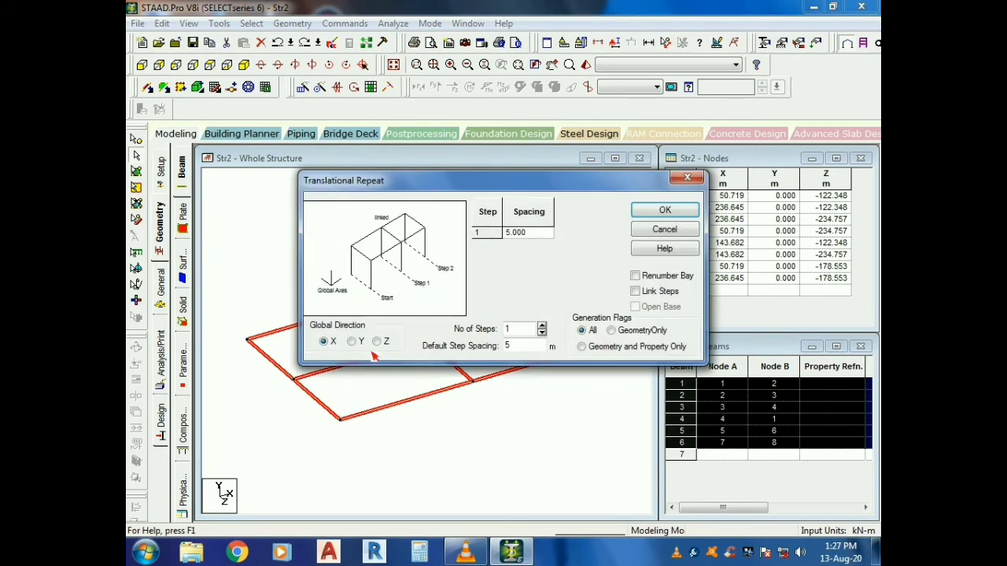
{"action": "left_click", "coordinate": [351, 342]}
{"action": "left_click_drag", "start_coordinate": [525, 348], "coordinate": [308, 320]}
{"action": "type", "text": "3"}
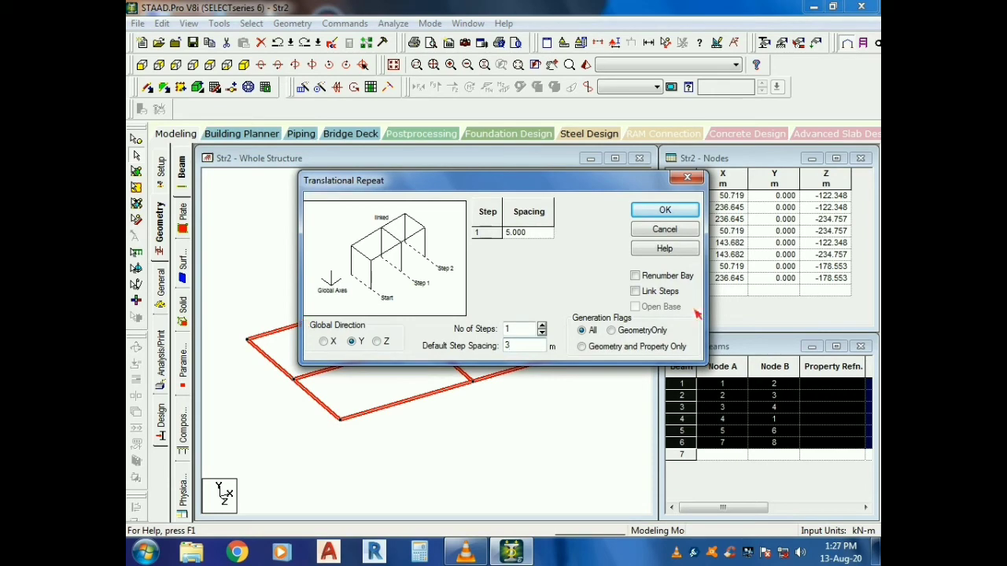
{"action": "left_click", "coordinate": [666, 291]}
{"action": "left_click", "coordinate": [665, 210]}
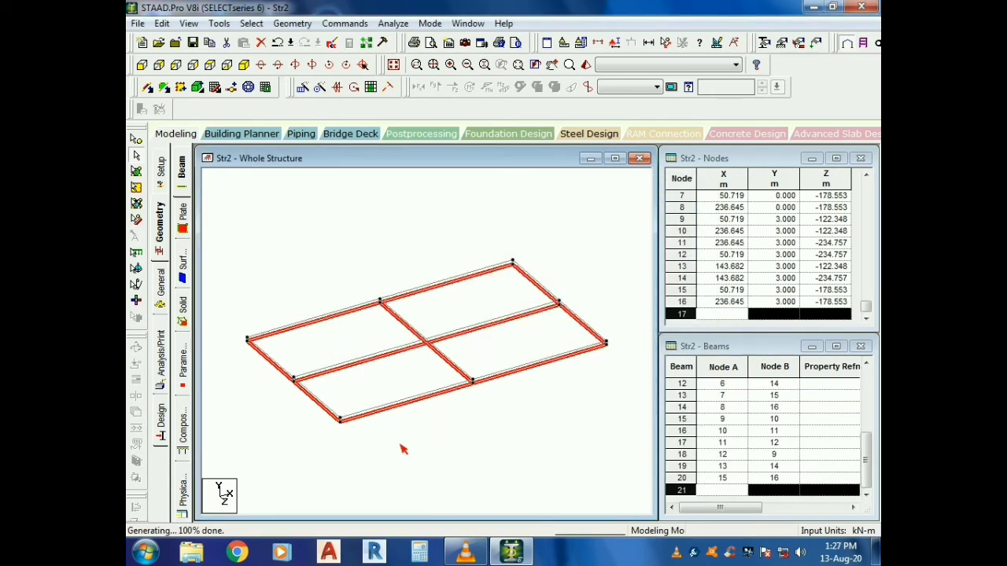
{"action": "key", "text": "ctrl+z"}
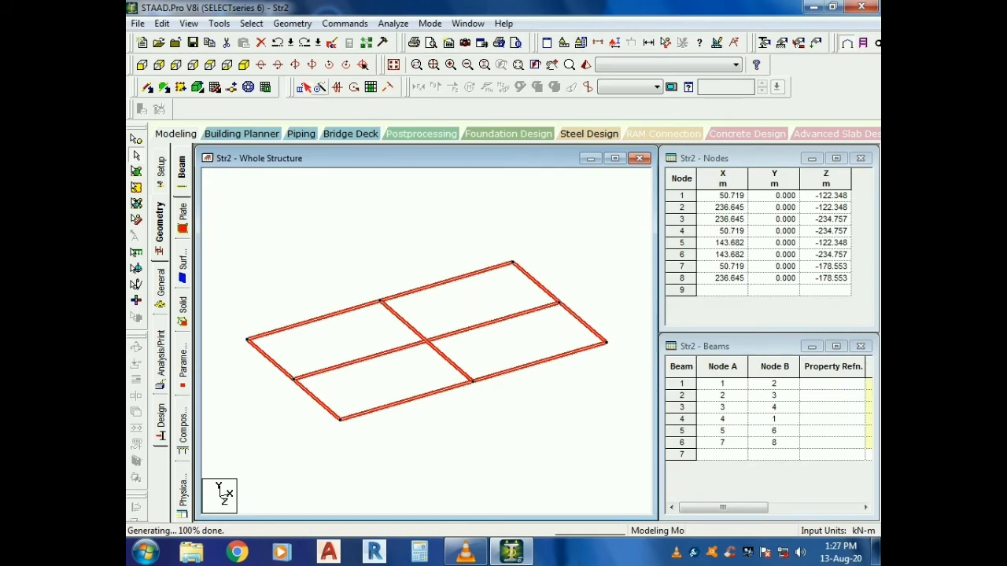
- Repeat the selected beams translationally in global Y with one 50 m step and linked steps
{"action": "left_click", "coordinate": [303, 86]}
{"action": "left_click", "coordinate": [352, 341]}
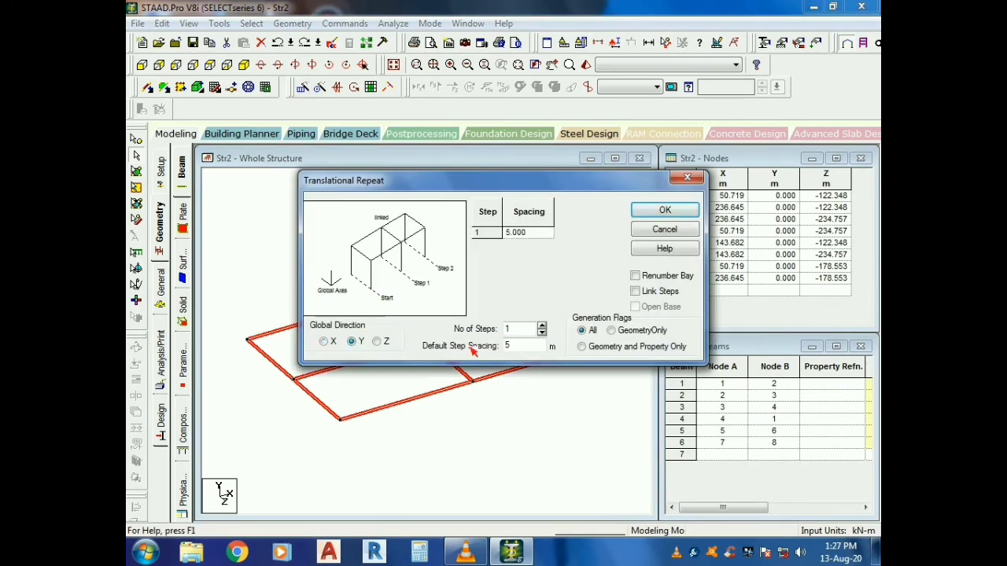
{"action": "double_click", "coordinate": [523, 346]}
{"action": "type", "text": "50"}
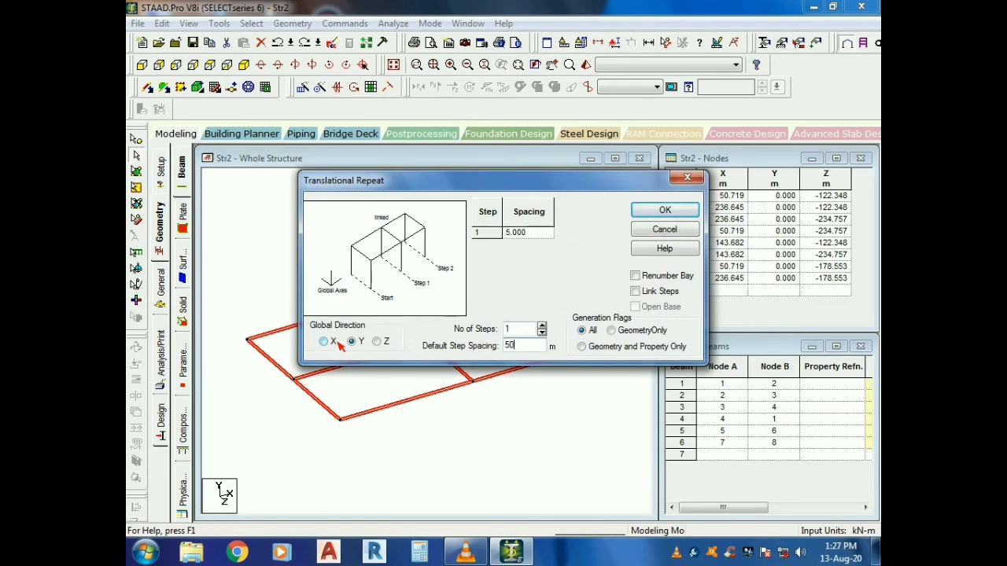
{"action": "left_click", "coordinate": [660, 292]}
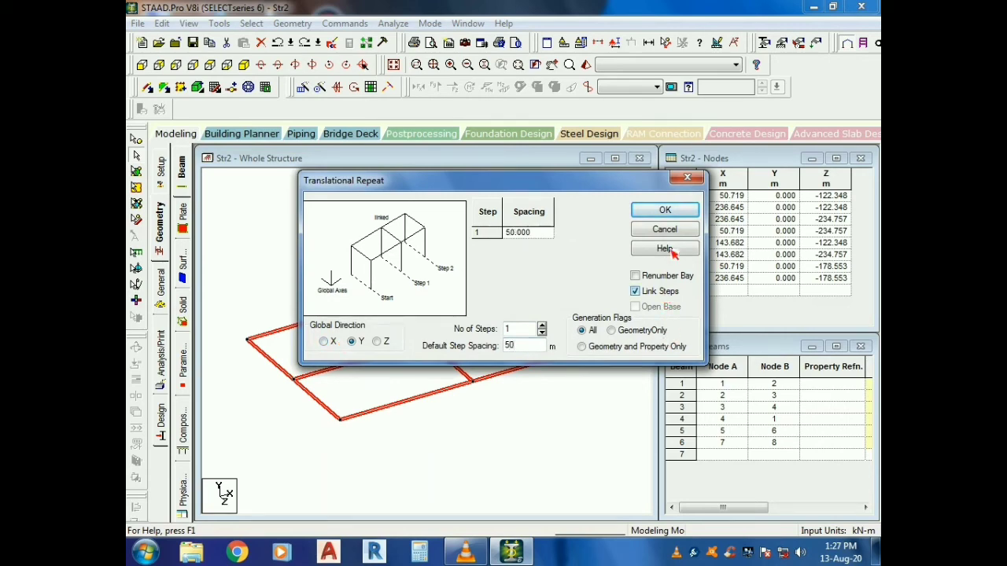
{"action": "left_click", "coordinate": [665, 210]}
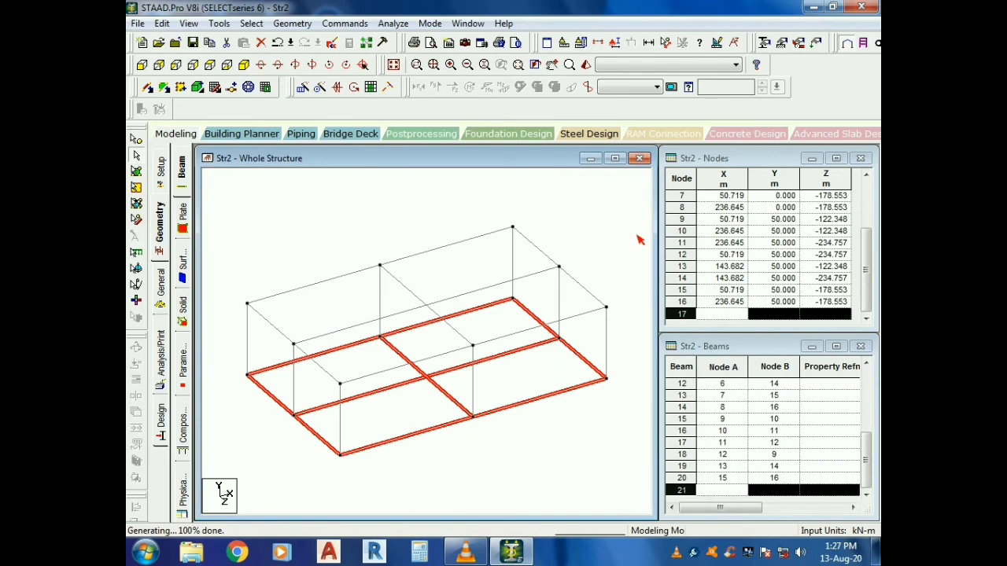
- Delete the selected base-level beams, leaving the columns and the upper beam grid
{"action": "key", "text": "Delete"}
{"action": "key", "text": "Return"}
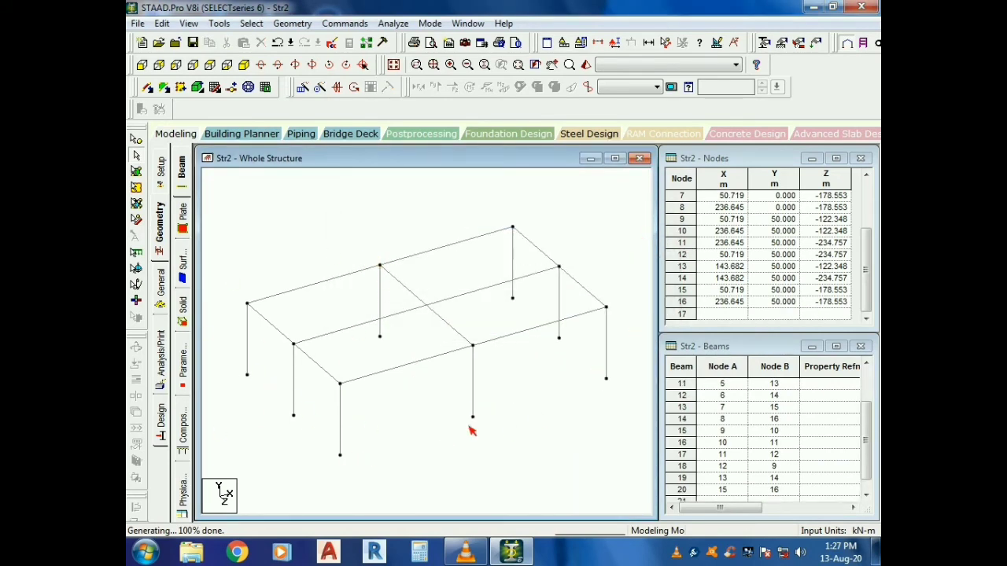
{"action": "scroll", "coordinate": [434, 388], "scroll_direction": "down", "scroll_amount": 1}
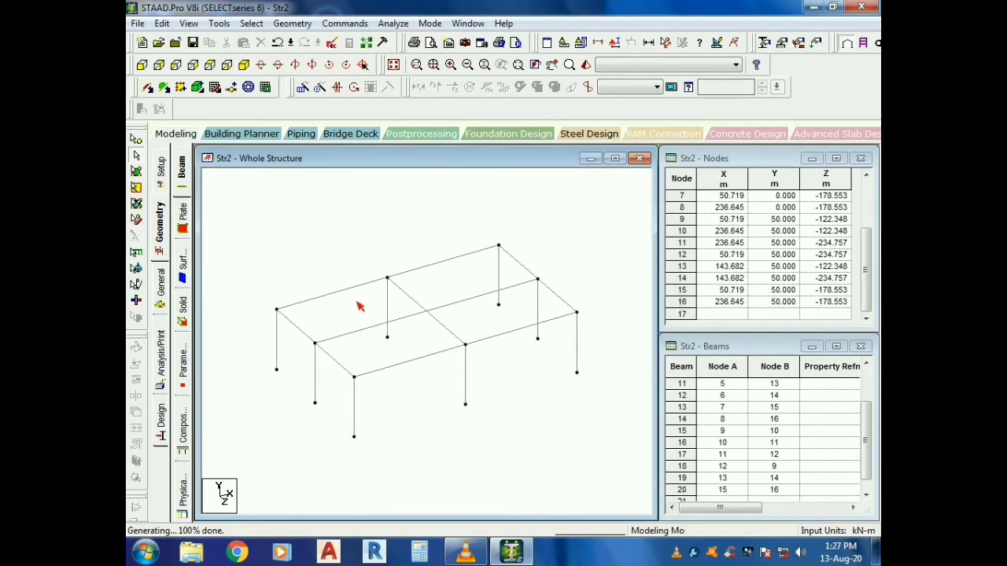
- Select all upper-level beams in the front view, return to the isometric view, and clear the selection
{"action": "left_click", "coordinate": [141, 65]}
{"action": "left_click_drag", "start_coordinate": [265, 270], "coordinate": [598, 323]}
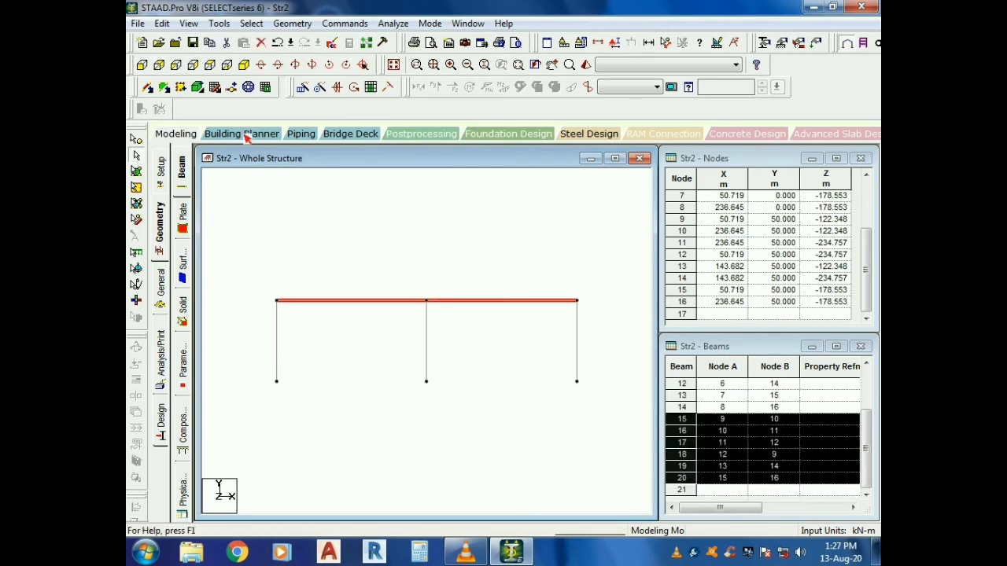
{"action": "left_click", "coordinate": [243, 66]}
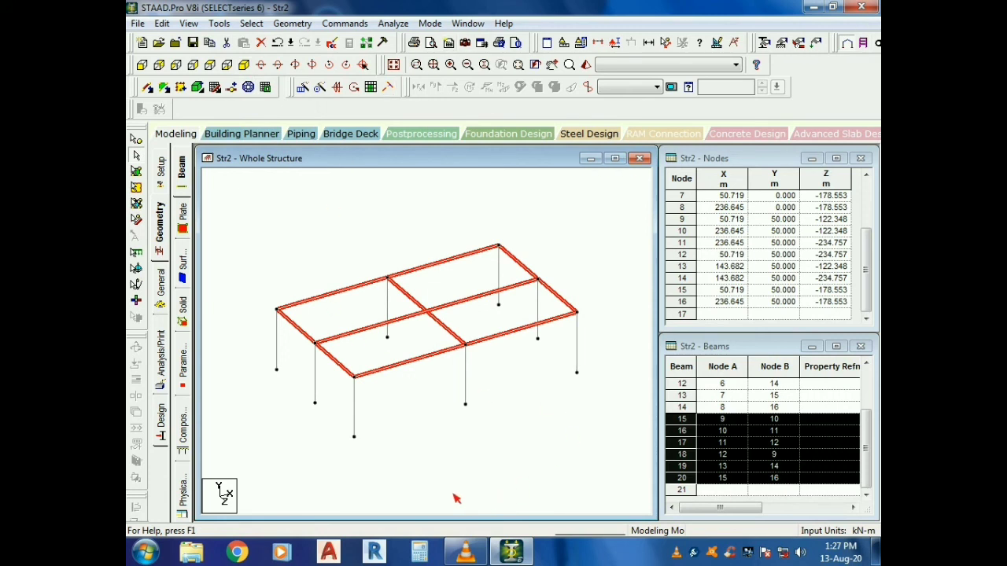
{"action": "left_click", "coordinate": [417, 413]}
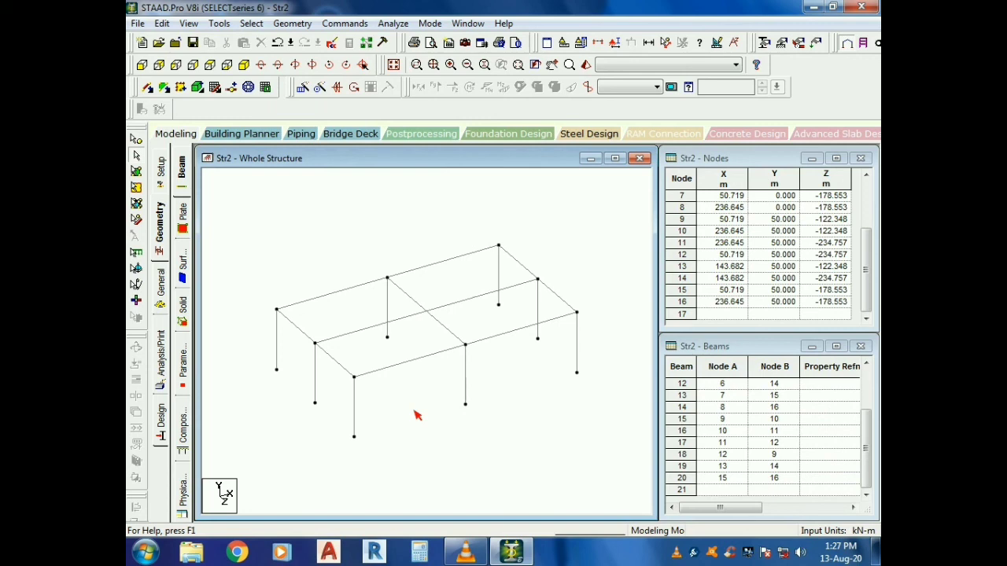
- Inspect the frame in a 3D rendered view, rotate it, and close the rendering
{"action": "right_click", "coordinate": [370, 211]}
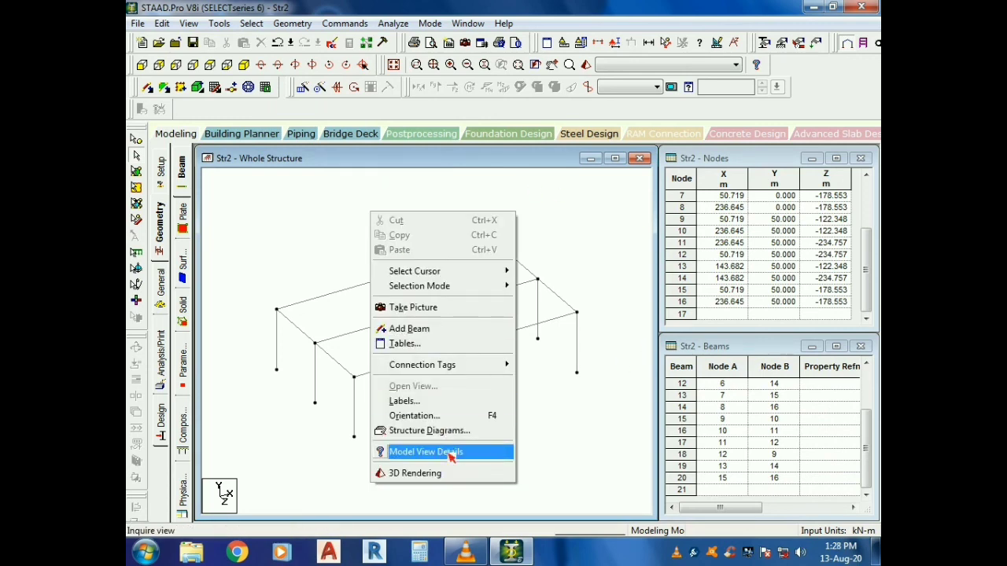
{"action": "left_click", "coordinate": [417, 472]}
{"action": "mouse_move", "coordinate": [647, 292]}
{"action": "left_mouse_down"}
{"action": "mouse_move", "coordinate": [696, 398]}
{"action": "mouse_move", "coordinate": [647, 277]}
{"action": "left_mouse_up"}
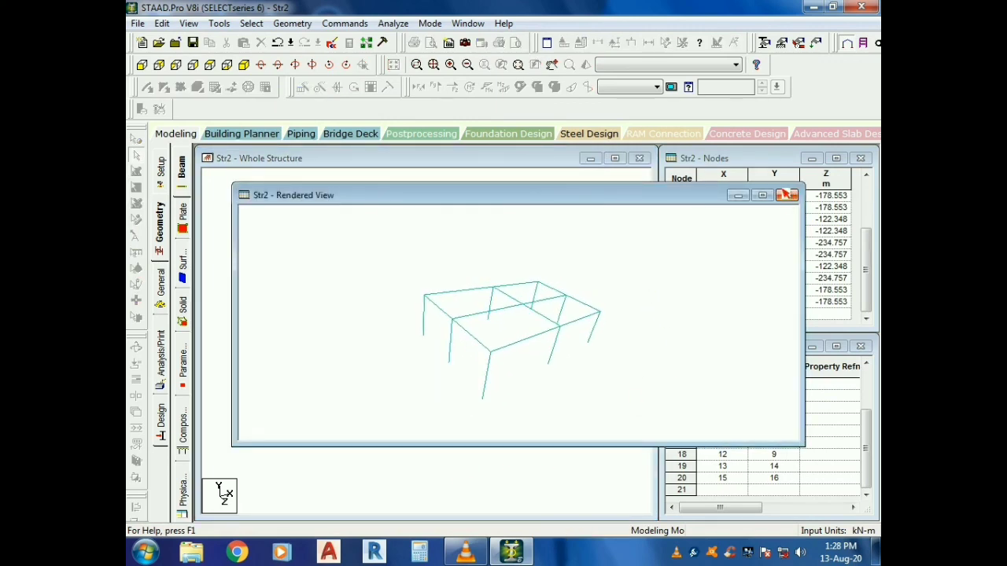
{"action": "left_click", "coordinate": [786, 195]}
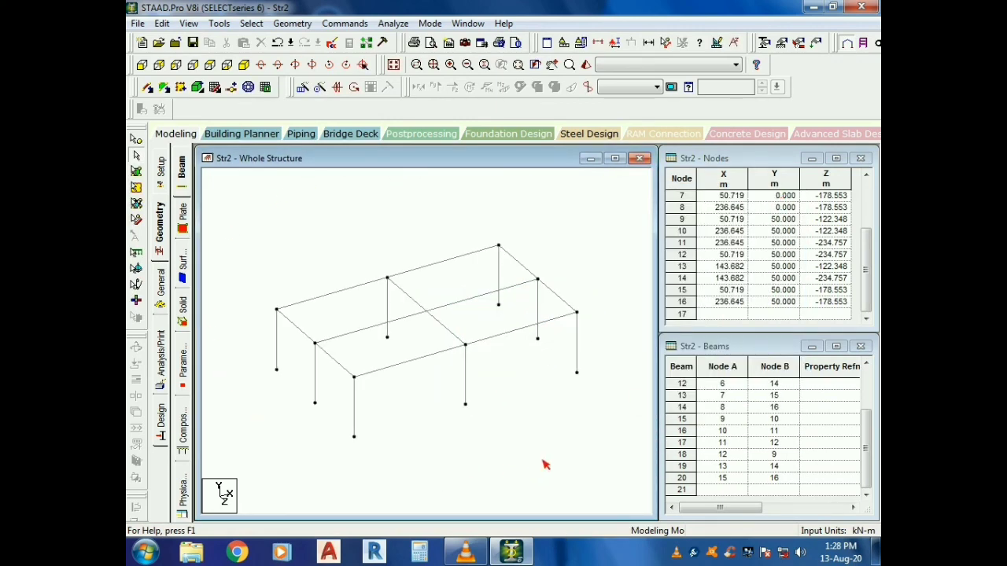